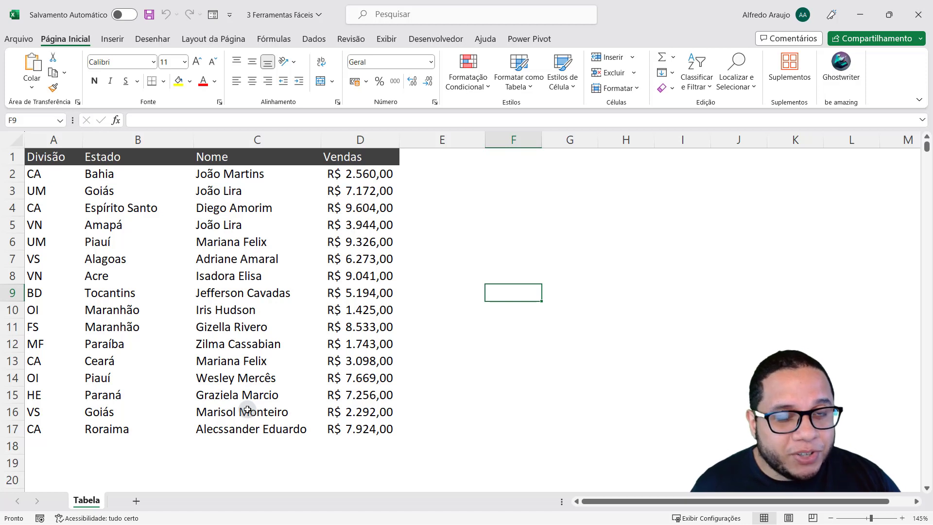
# Apply Quick Analysis data bars (Barras de Dados) to the Vendas values in D2:D17
pyautogui.click(100, 317)
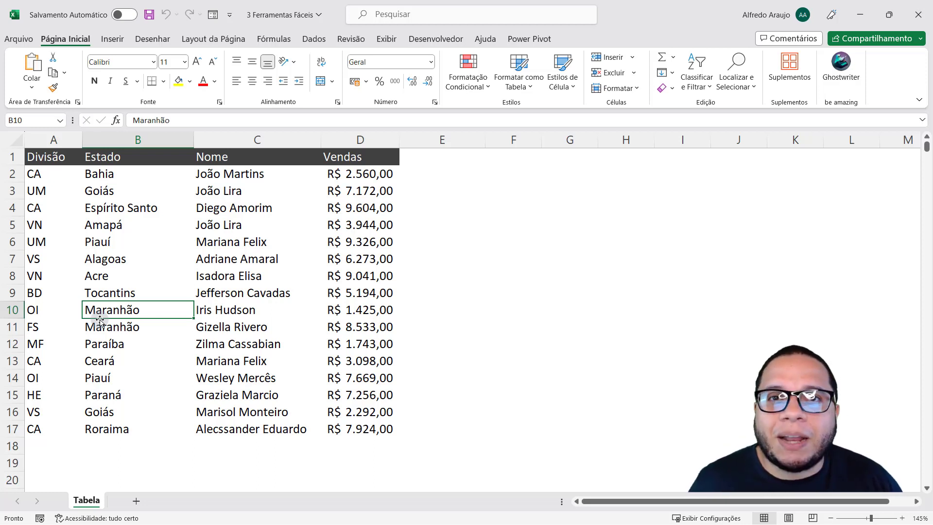
pyautogui.click(370, 198)
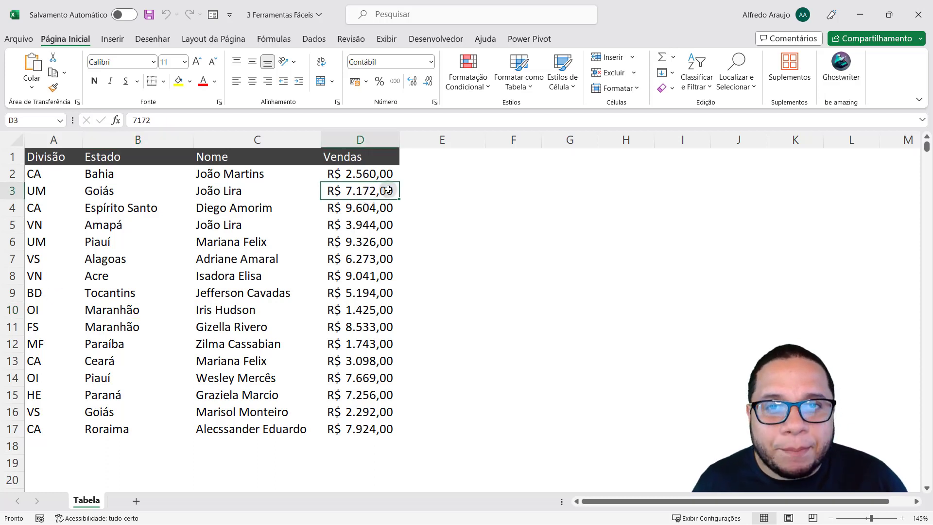
pyautogui.moveTo(381, 173); pyautogui.dragTo(357, 423)
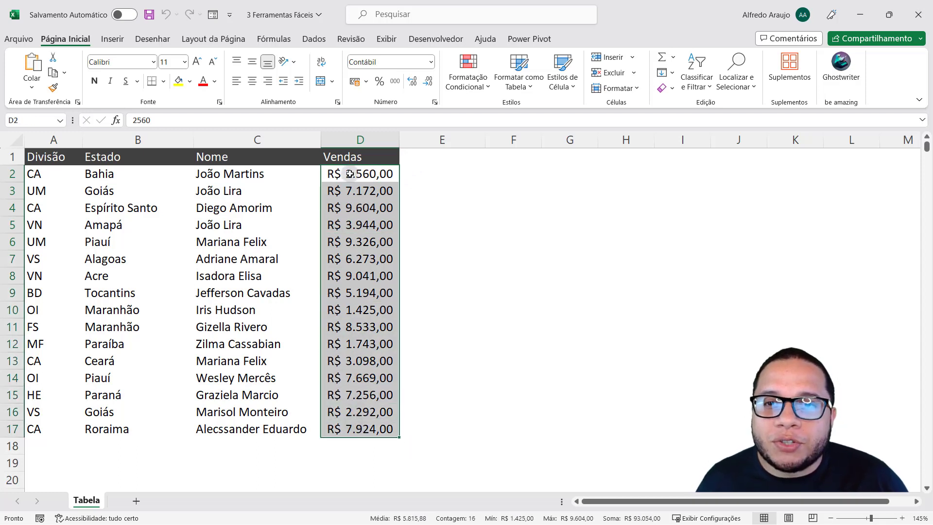
pyautogui.moveTo(348, 173); pyautogui.dragTo(344, 427)
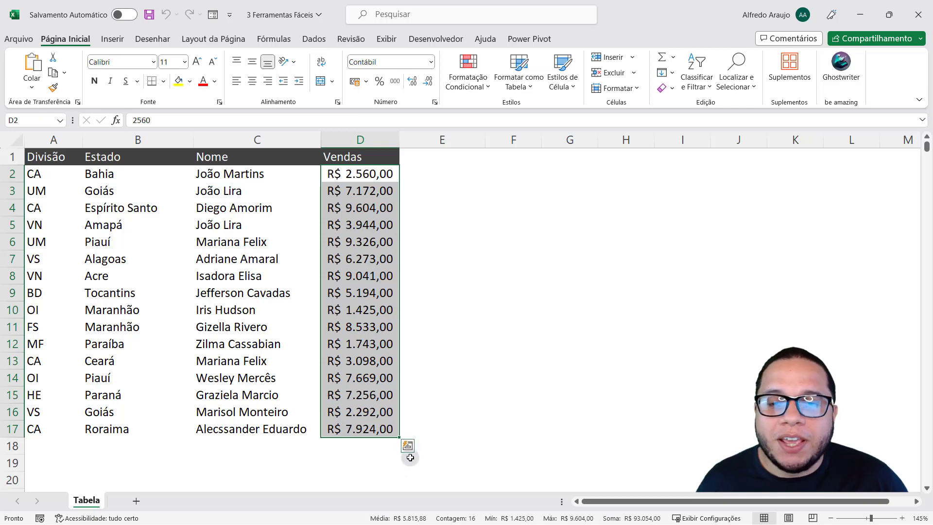
pyautogui.moveTo(397, 440)
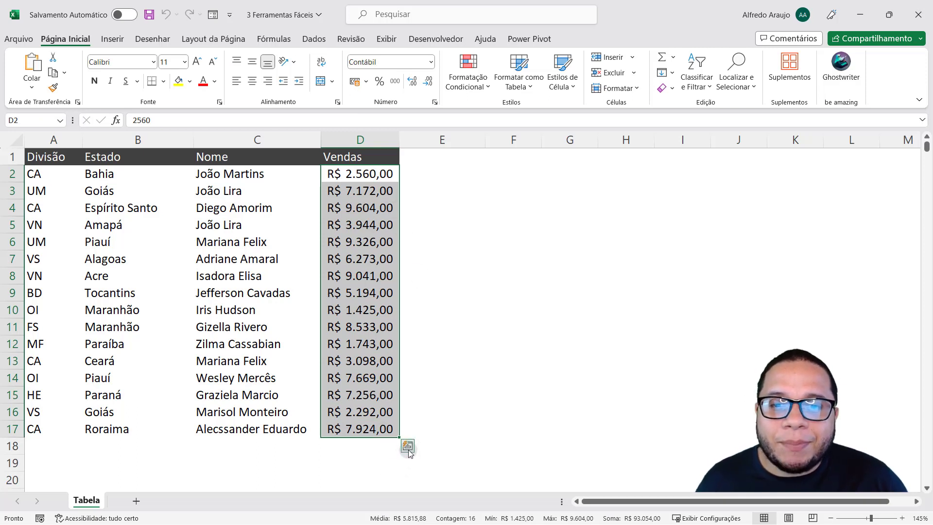
pyautogui.click(408, 447)
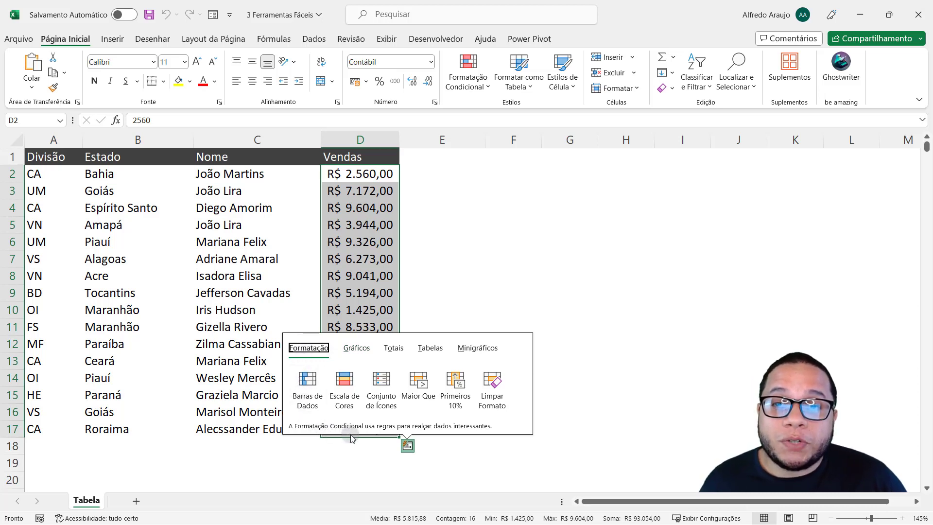
pyautogui.click(308, 389)
pyautogui.click(567, 328)
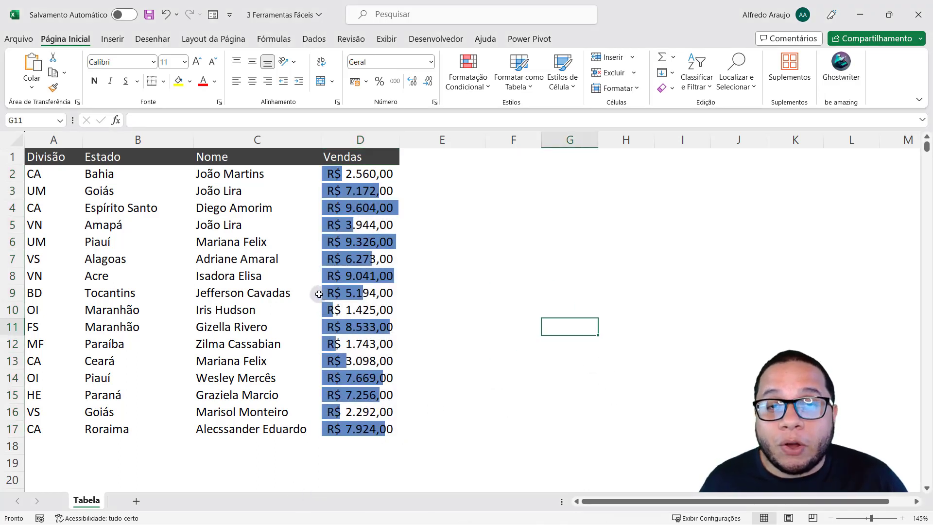
# Compare the data bars of individual Vendas values, and undo the data bar formatting
pyautogui.moveTo(361, 171); pyautogui.dragTo(362, 430)
pyautogui.click(421, 375)
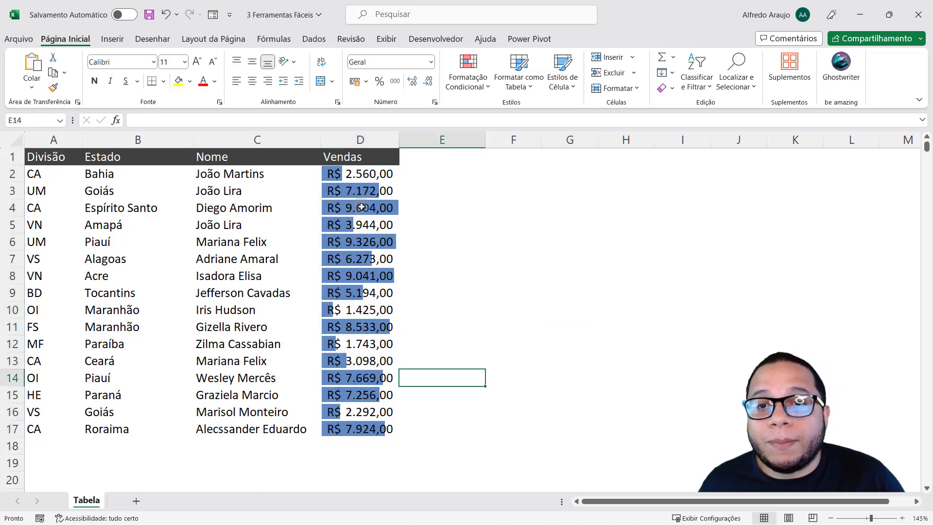
pyautogui.click(338, 210)
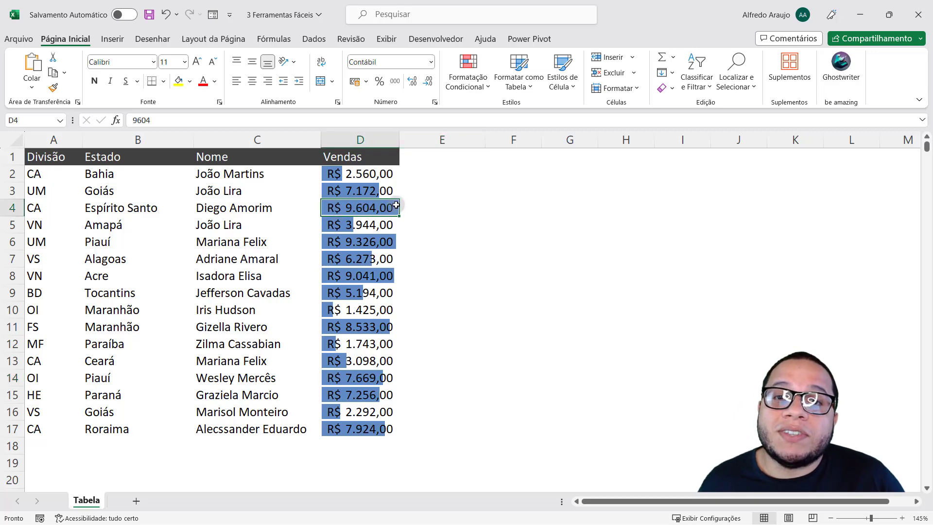
pyautogui.click(365, 253)
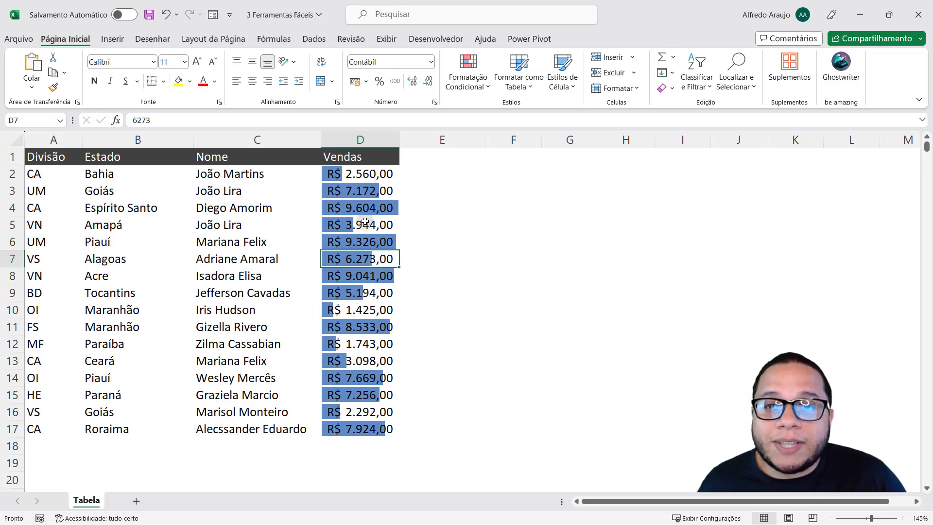
pyautogui.click(324, 310)
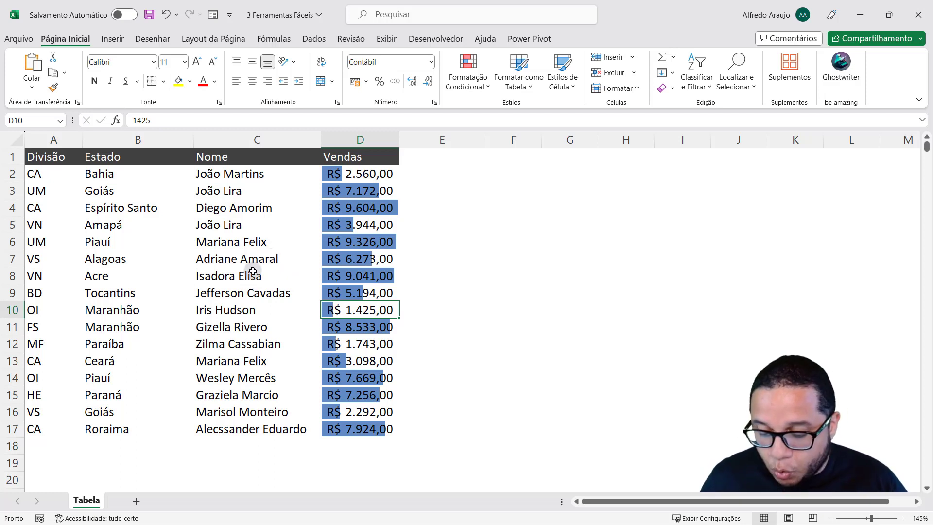
pyautogui.hotkey('ctrl', 'z')
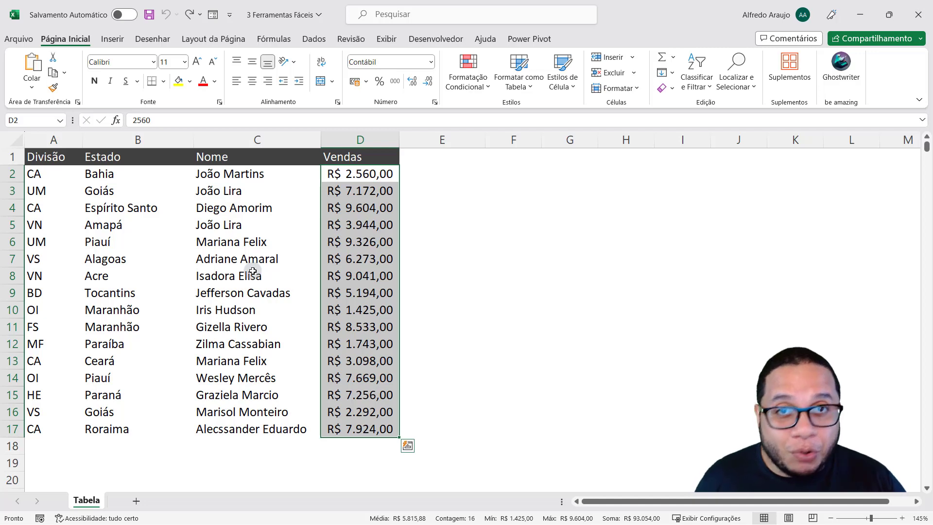
# Apply the Quick Analysis colour scale (Escala de Cores) to the Vendas values in D2:D17
pyautogui.click(407, 446)
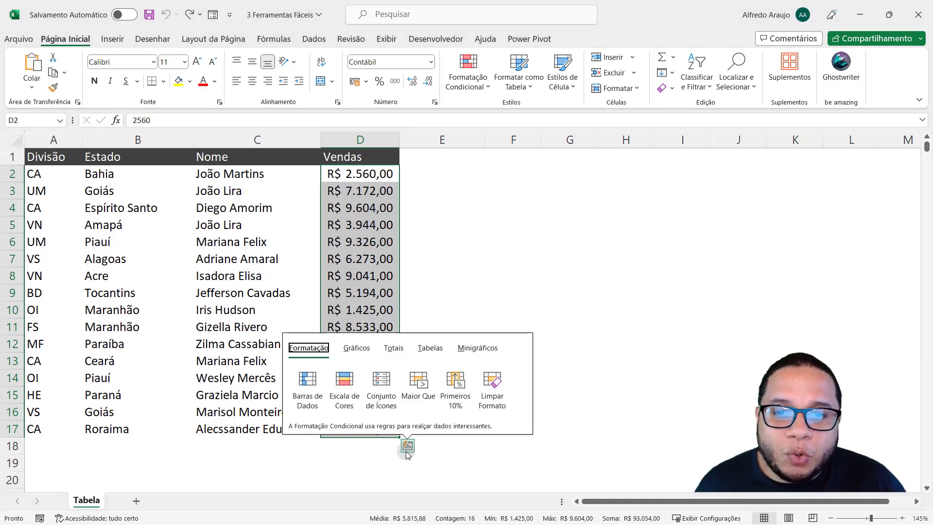
pyautogui.click(340, 392)
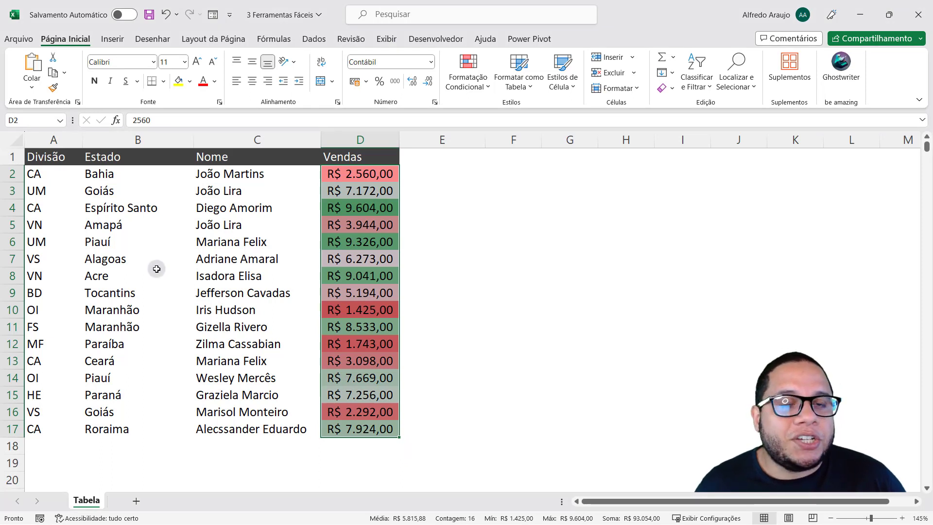
pyautogui.click(191, 251)
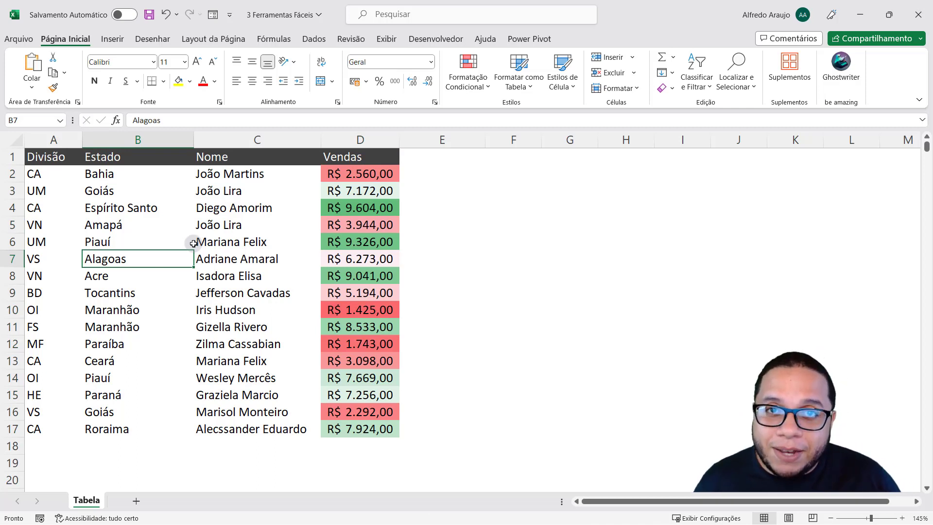
# Compare the colour shades of high, middle and low Vendas values, and undo the colour scale
pyautogui.click(376, 200)
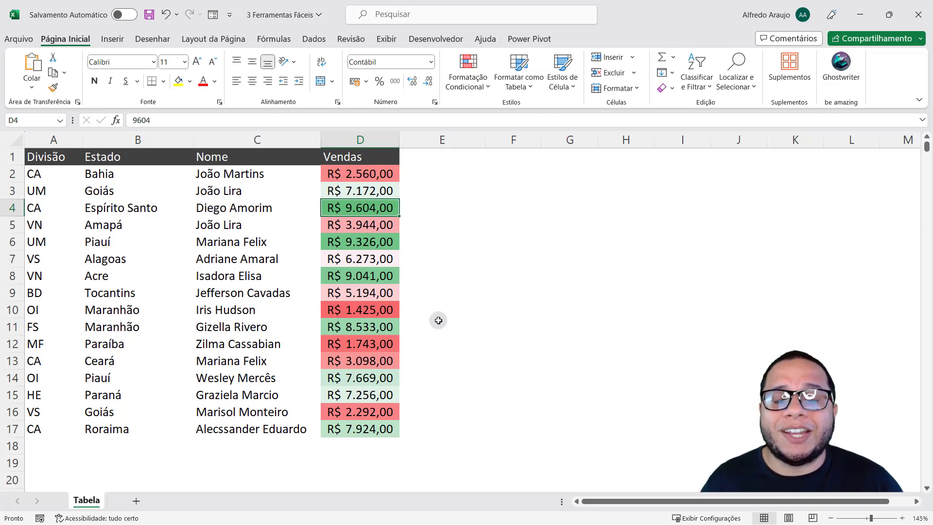
pyautogui.click(377, 327)
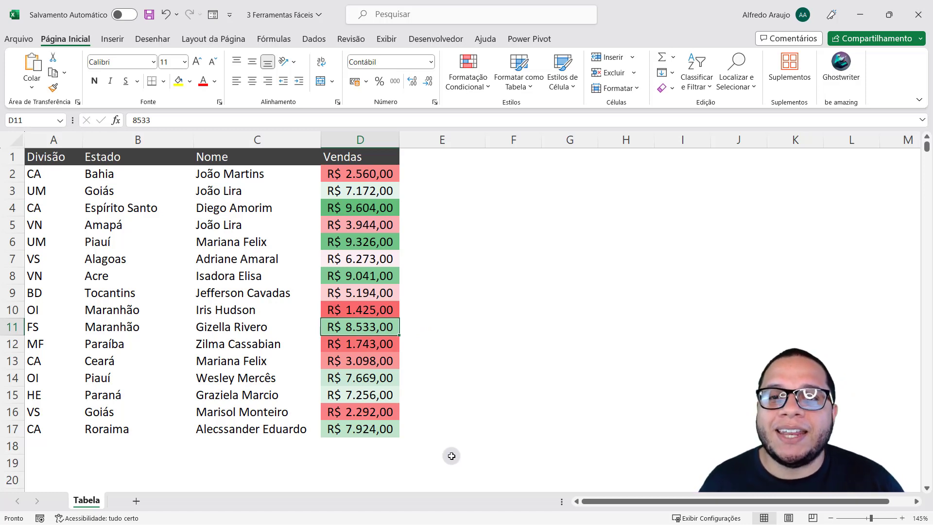
pyautogui.click(381, 397)
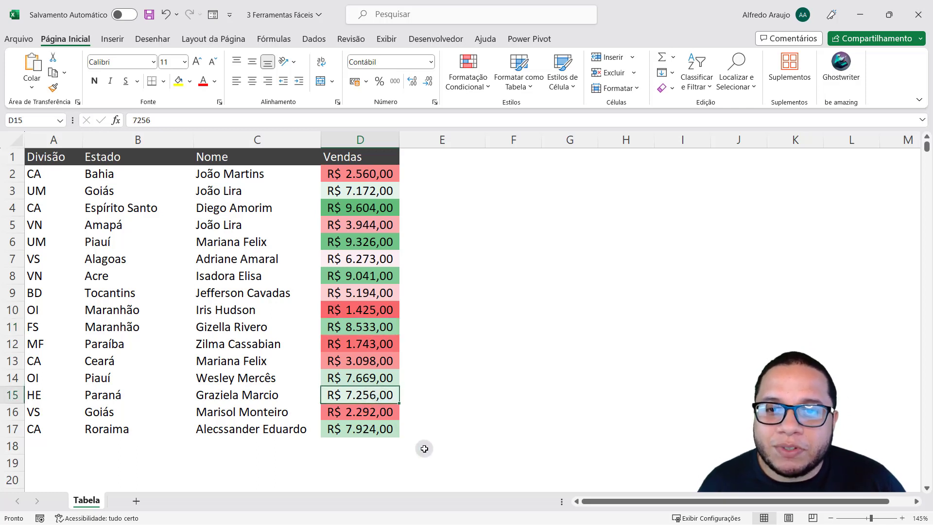
pyautogui.click(372, 257)
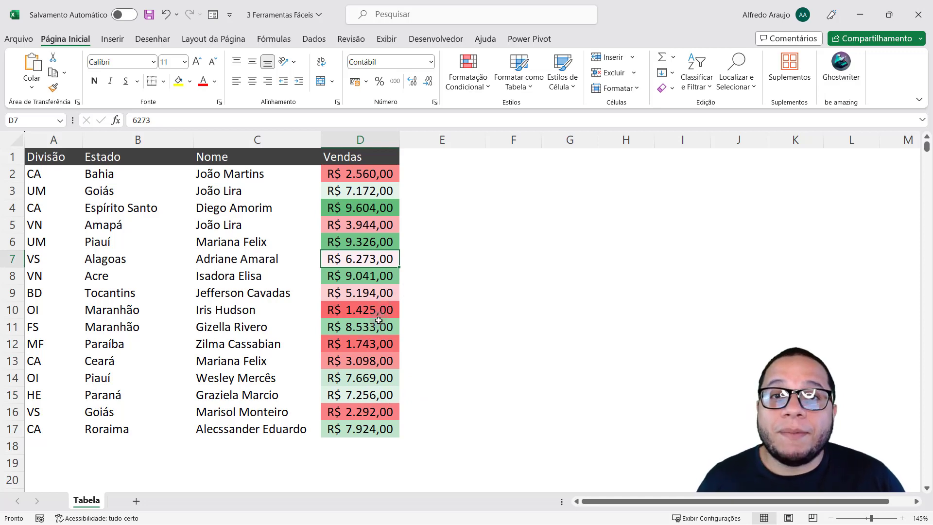
pyautogui.click(365, 226)
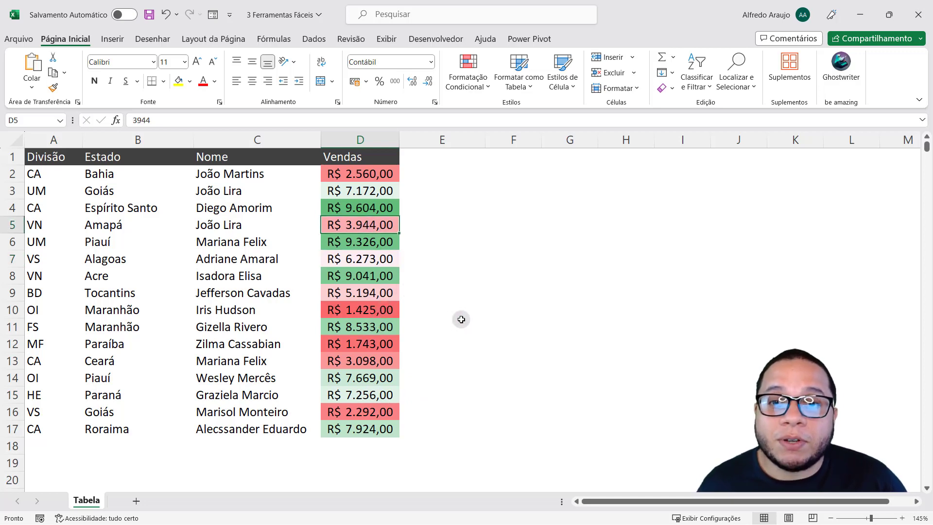
pyautogui.click(383, 174)
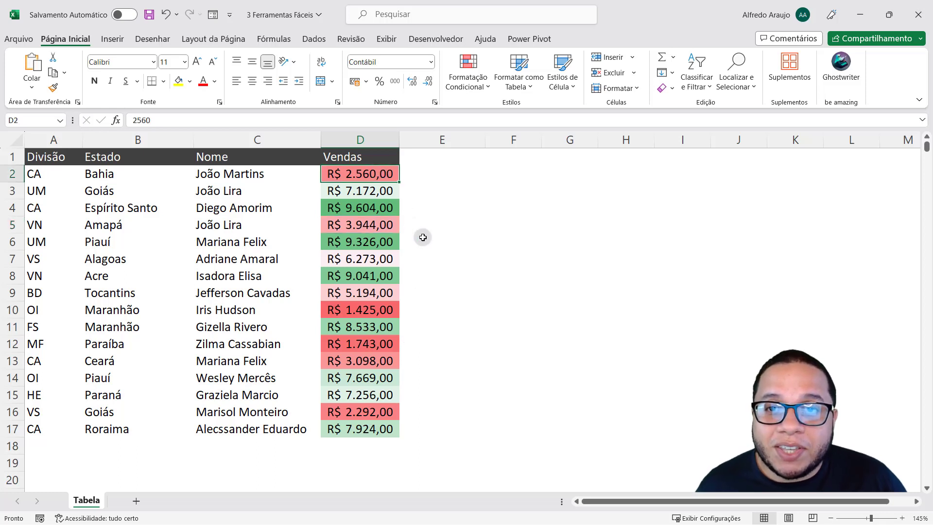
pyautogui.click(393, 308)
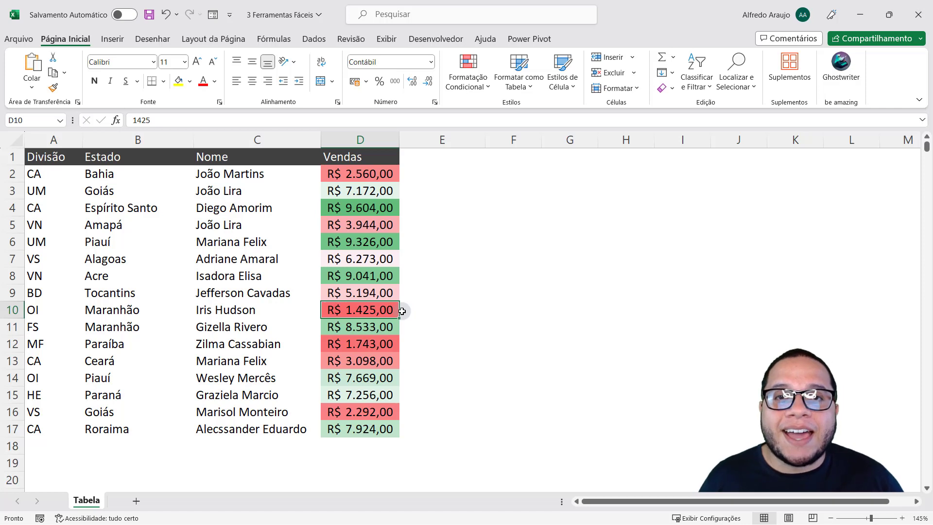
pyautogui.hotkey('ctrl', 'z')
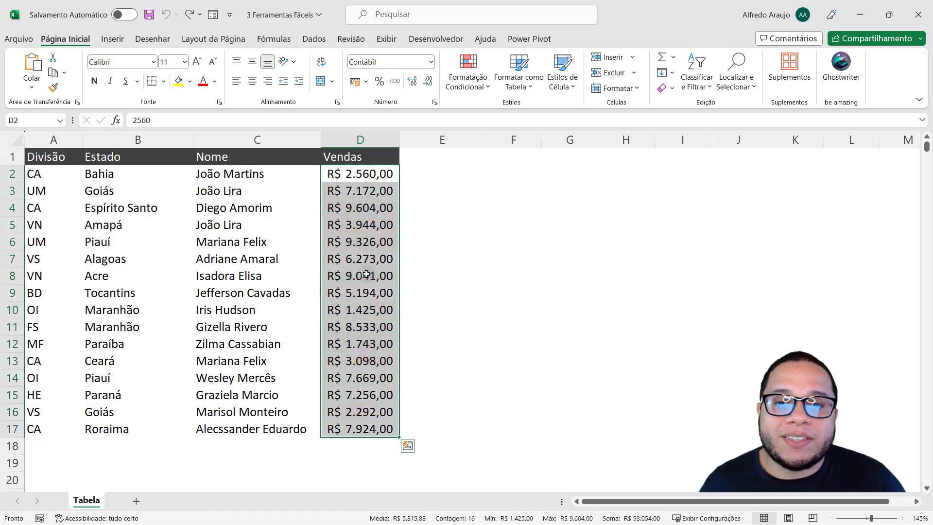
# Add a Quick Analysis sum (Soma) below the Vendas values and autofit the width of column D
pyautogui.click(407, 445)
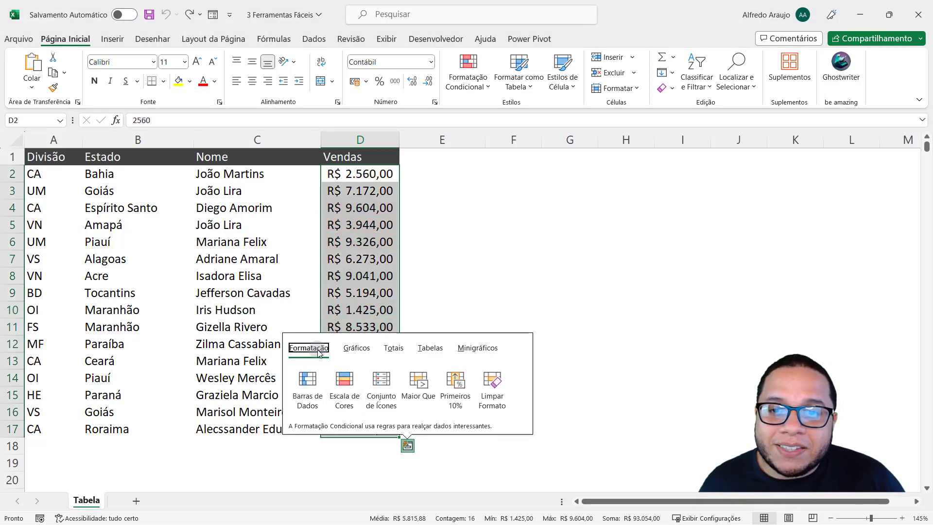
pyautogui.click(357, 348)
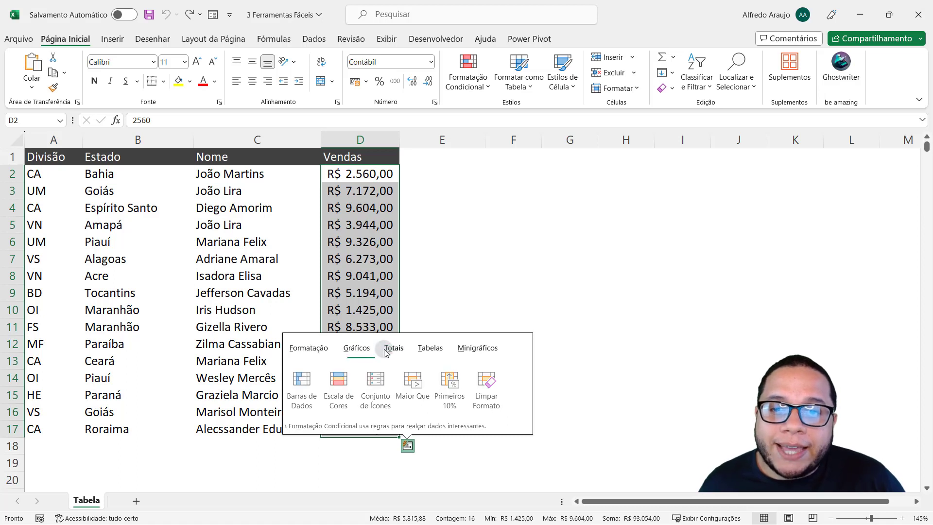
pyautogui.click(394, 348)
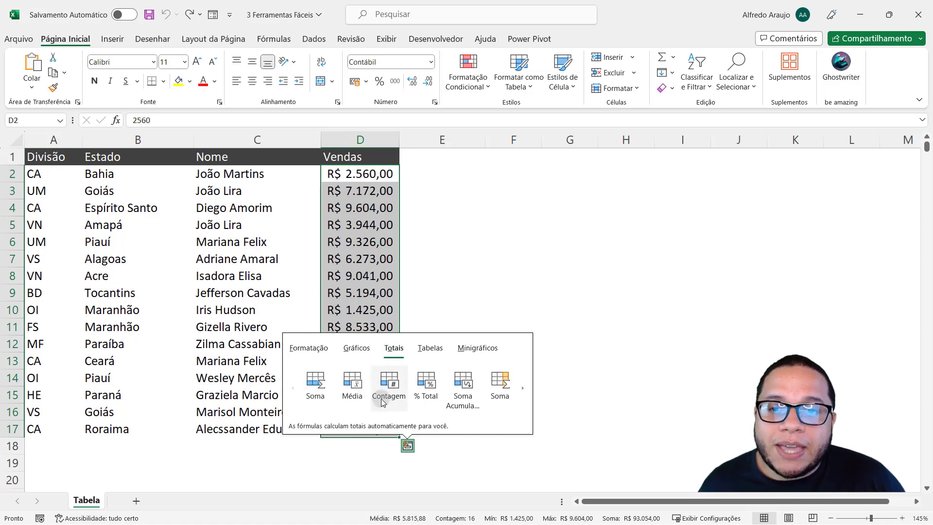
pyautogui.click(315, 384)
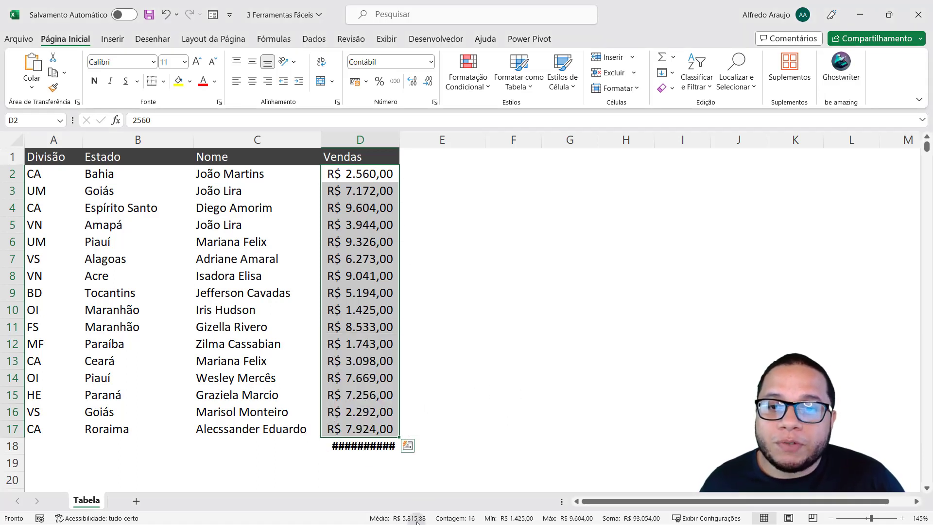
pyautogui.doubleClick(399, 140)
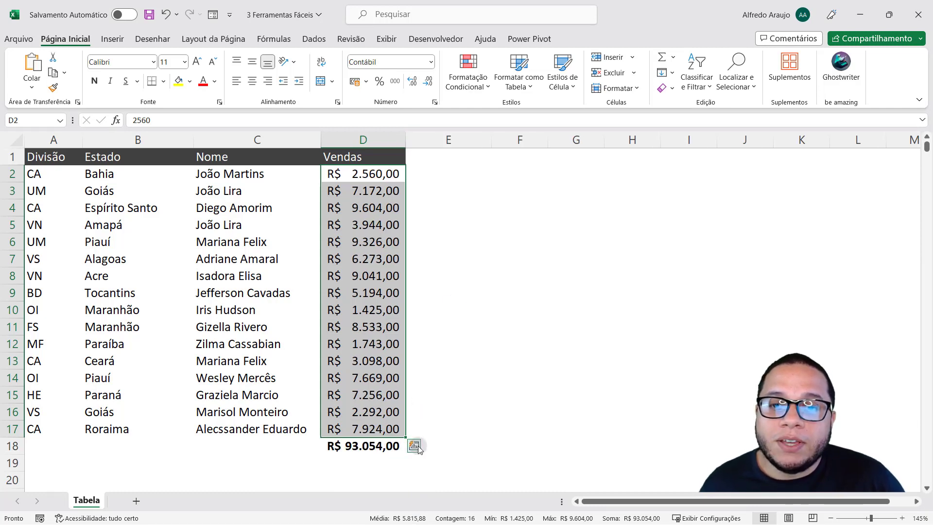
# Replace the sum below the Vendas column with a Quick Analysis average (Média), accepting the overwrite
pyautogui.click(414, 446)
pyautogui.click(393, 350)
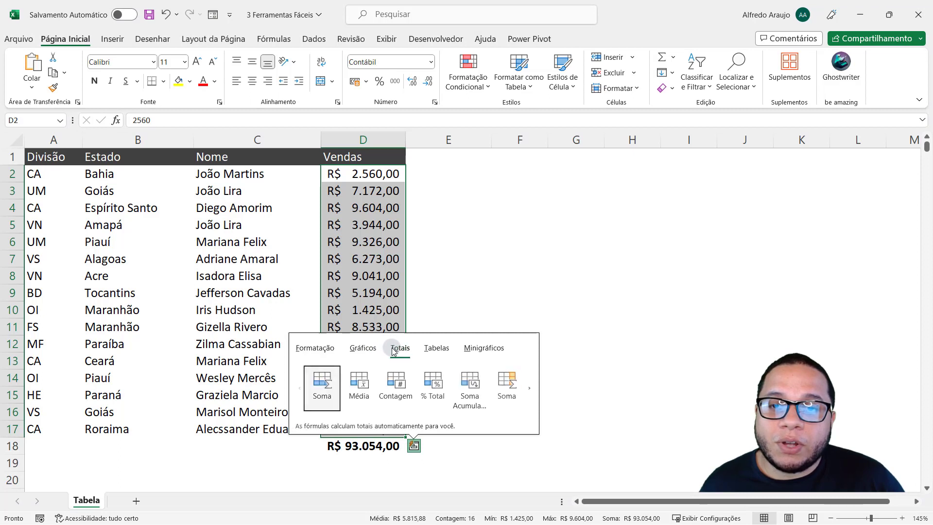
pyautogui.click(358, 389)
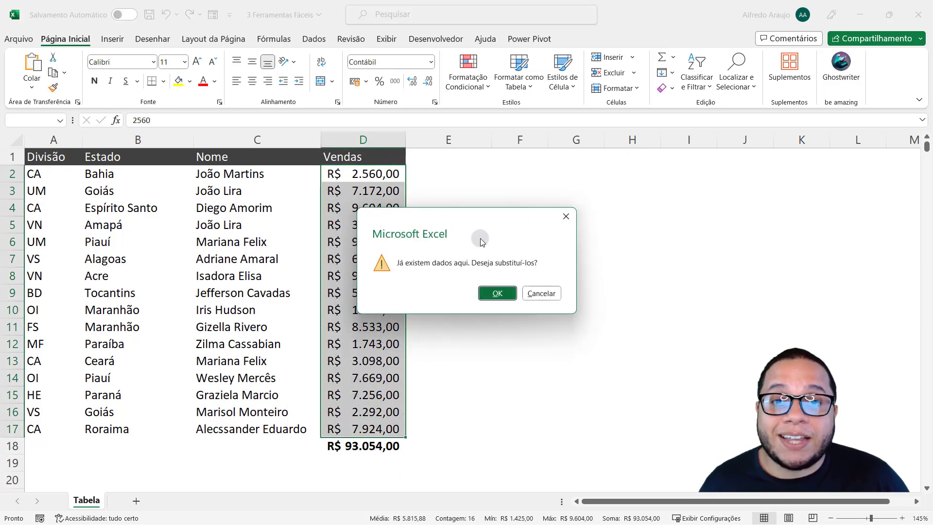
pyautogui.click(496, 293)
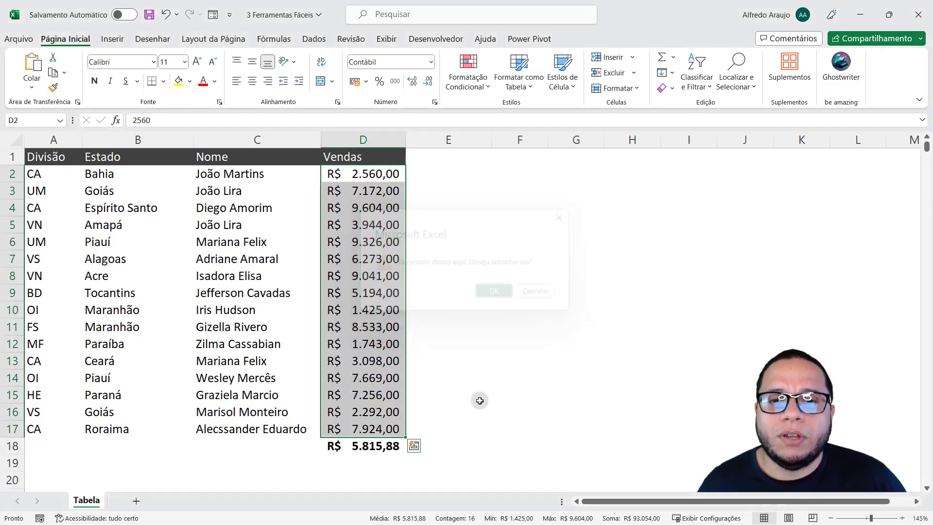
pyautogui.click(442, 468)
# Review the Quick Analysis options under Totais and Tabelas for the Vendas values in D2:D17
pyautogui.moveTo(375, 428); pyautogui.dragTo(369, 168)
pyautogui.click(414, 446)
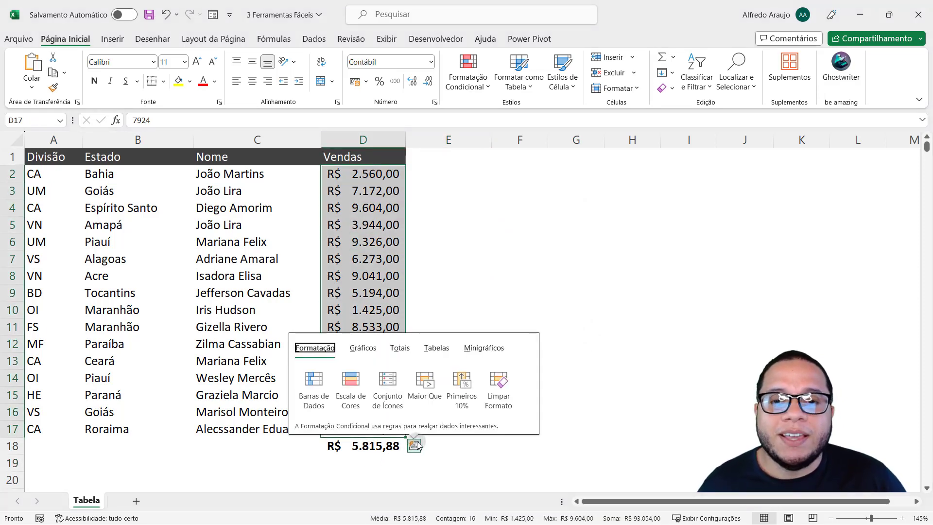
pyautogui.click(400, 348)
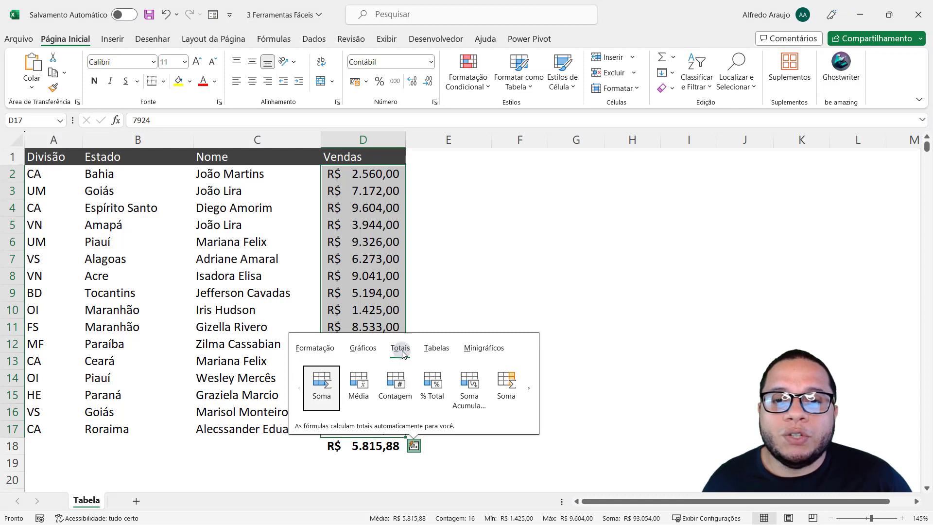
pyautogui.click(439, 352)
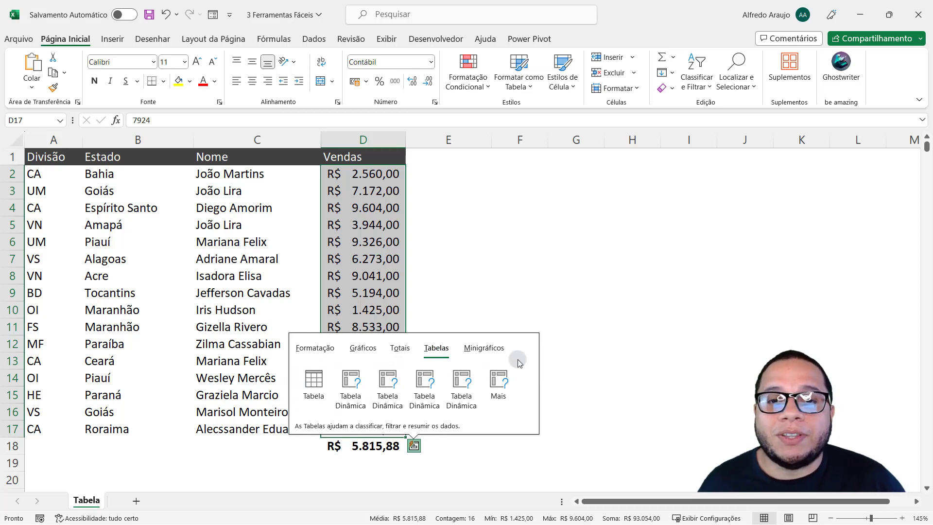
pyautogui.click(429, 354)
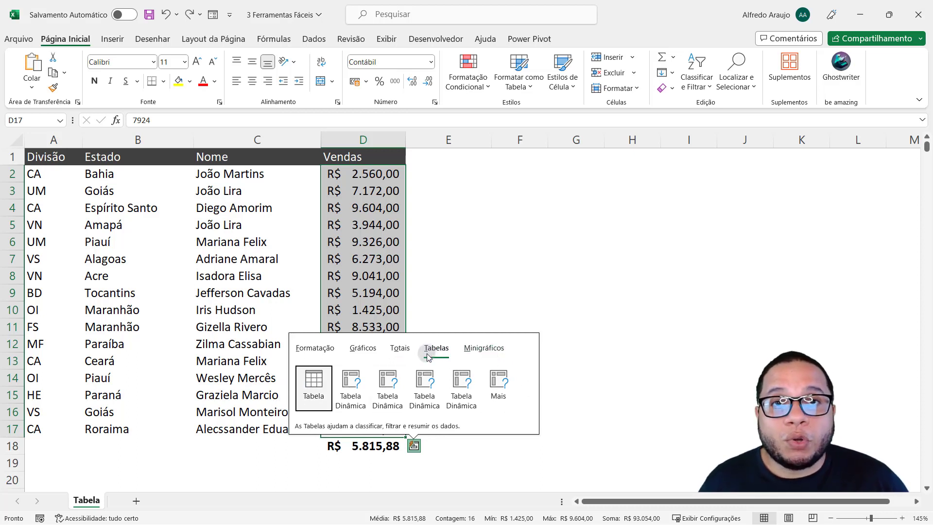
pyautogui.click(431, 315)
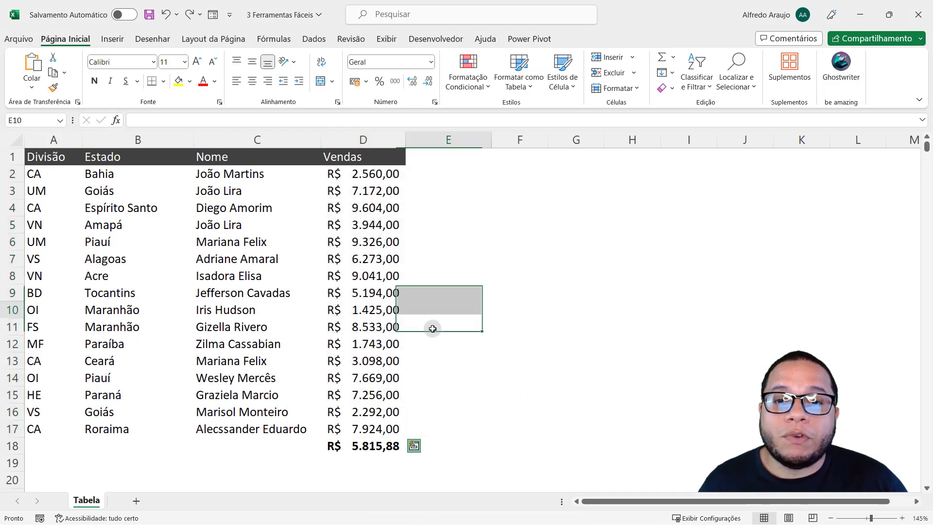
# Delete the average in D18 below the Vendas column
pyautogui.click(377, 452)
pyautogui.press('Delete')
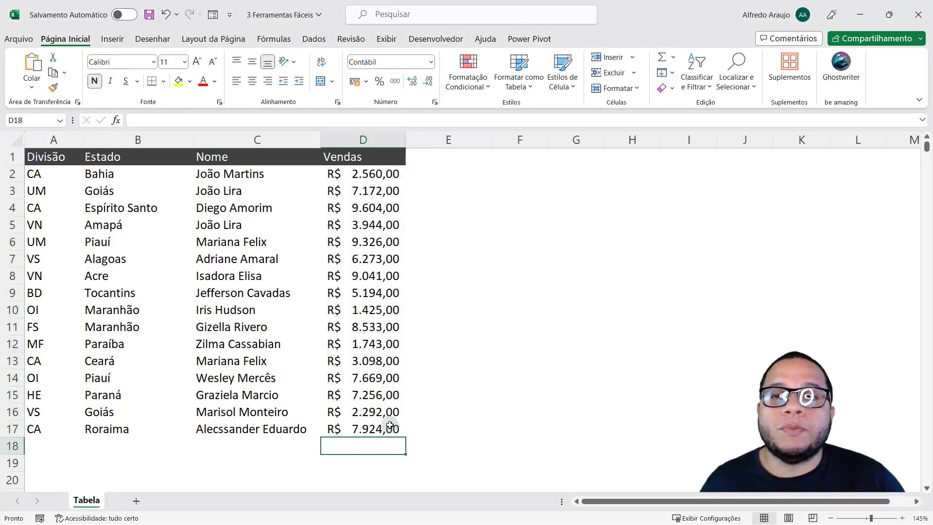
# Insert a Quick Analysis clustered column chart (Coluna Agrupada) of C2:D17 and place it beside the data
pyautogui.moveTo(241, 170); pyautogui.dragTo(367, 421)
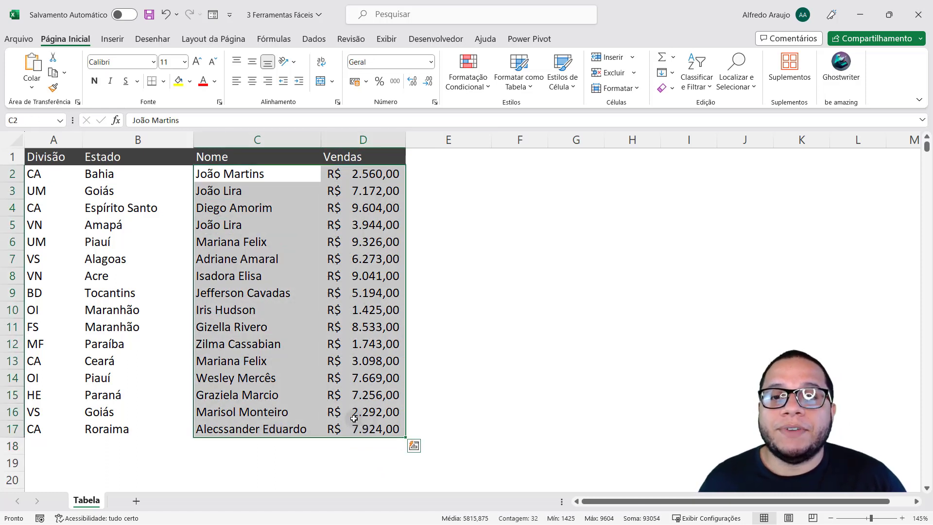
pyautogui.click(414, 446)
pyautogui.click(363, 348)
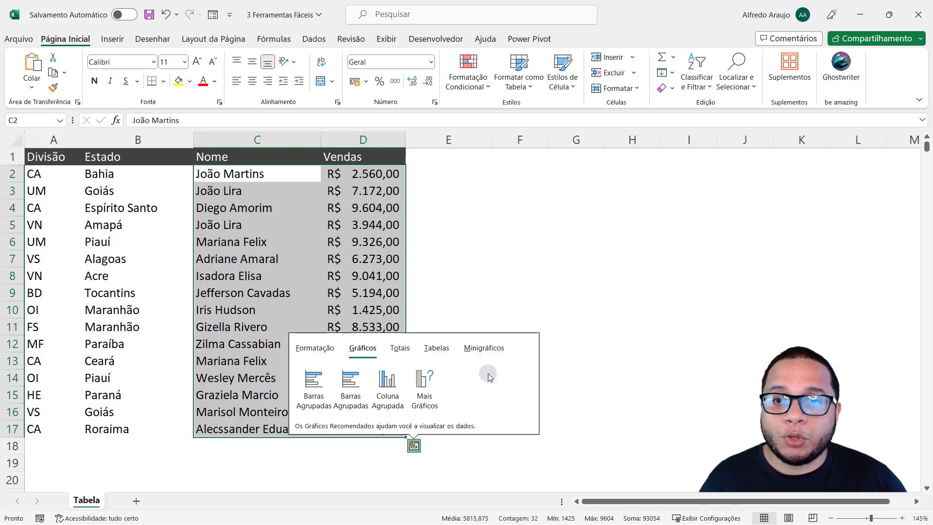
pyautogui.click(385, 399)
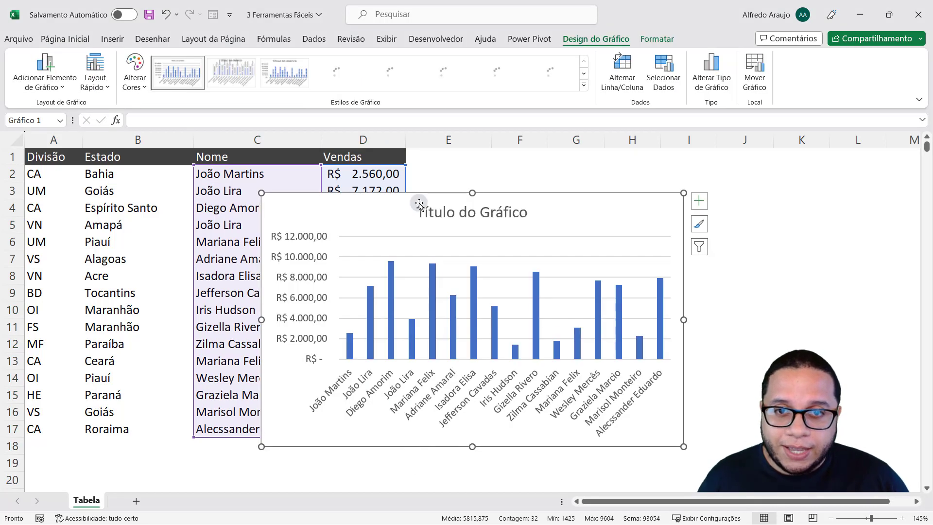
pyautogui.moveTo(377, 204); pyautogui.dragTo(544, 177)
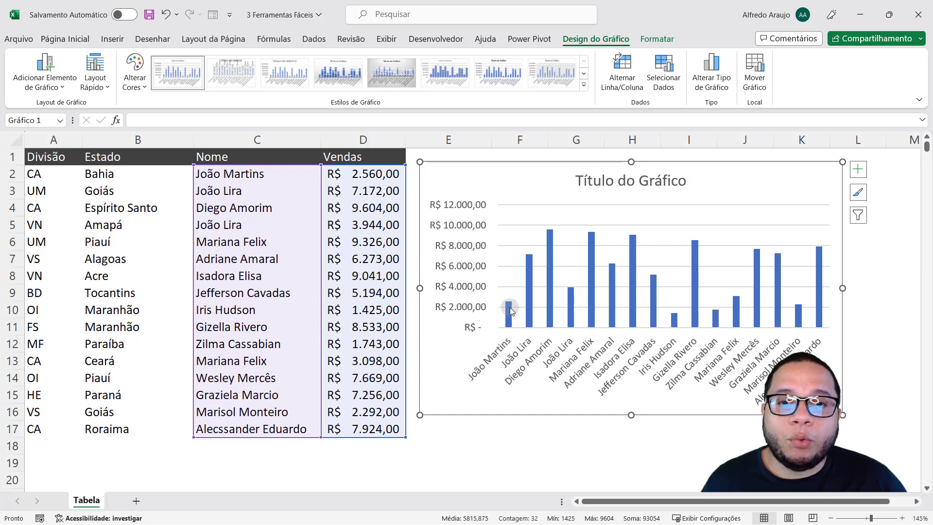
pyautogui.moveTo(509, 304)
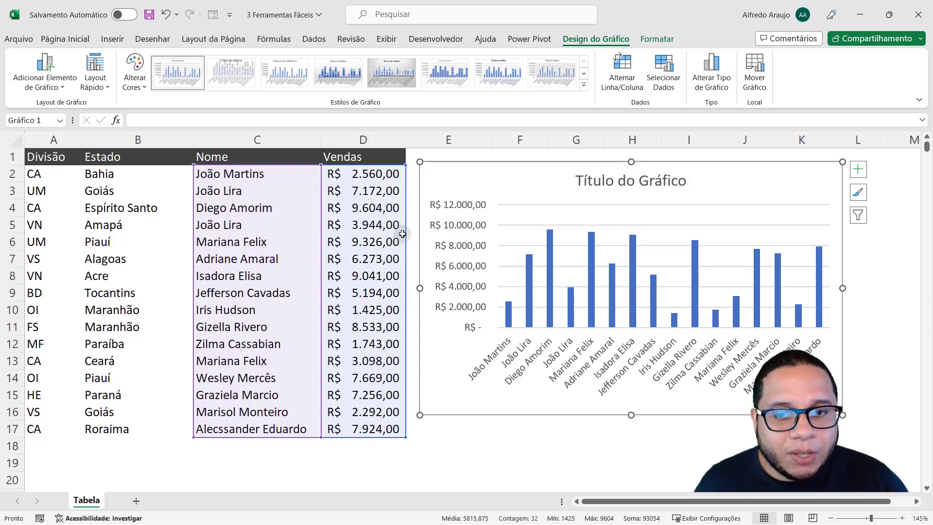
# Look over the Quick Analysis formatting options for the Vendas values once more and dismiss them
pyautogui.click(389, 208)
pyautogui.moveTo(384, 173); pyautogui.dragTo(381, 453)
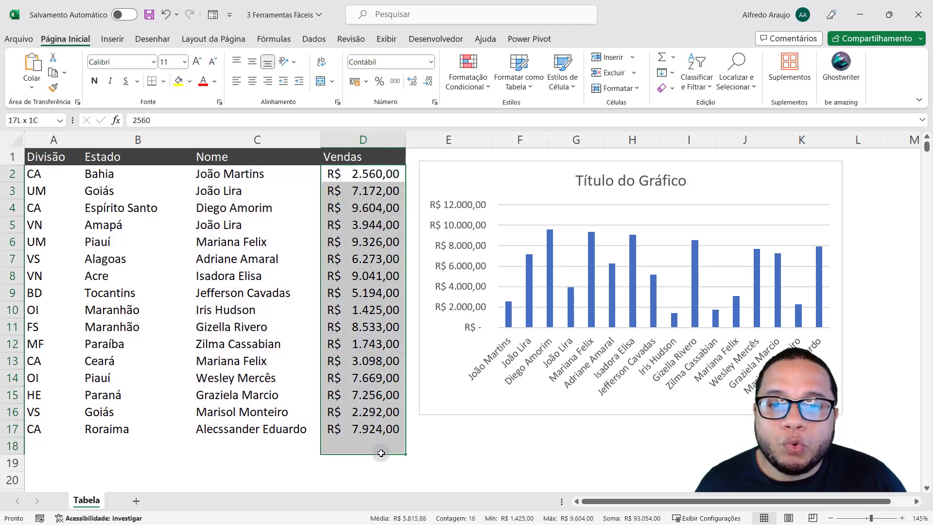
pyautogui.click(414, 445)
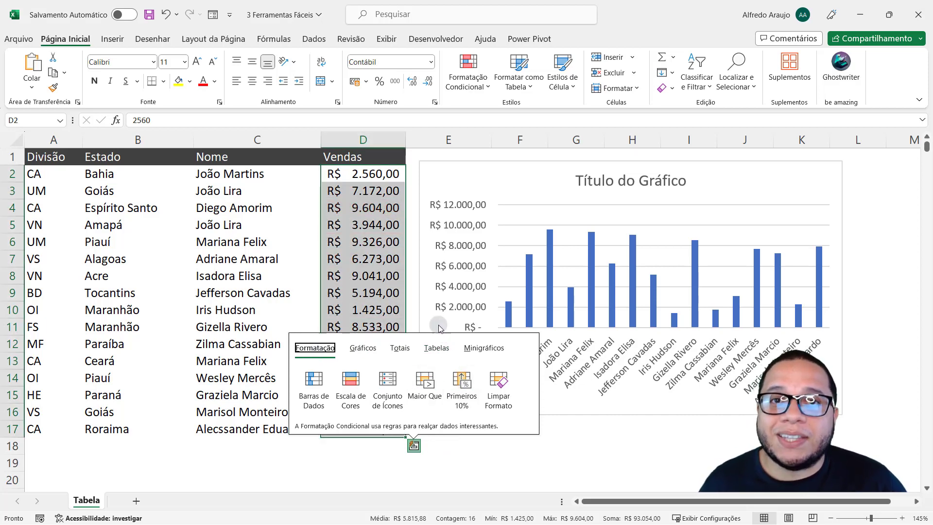
pyautogui.click(411, 229)
# Delete the column chart beside the data
pyautogui.click(527, 172)
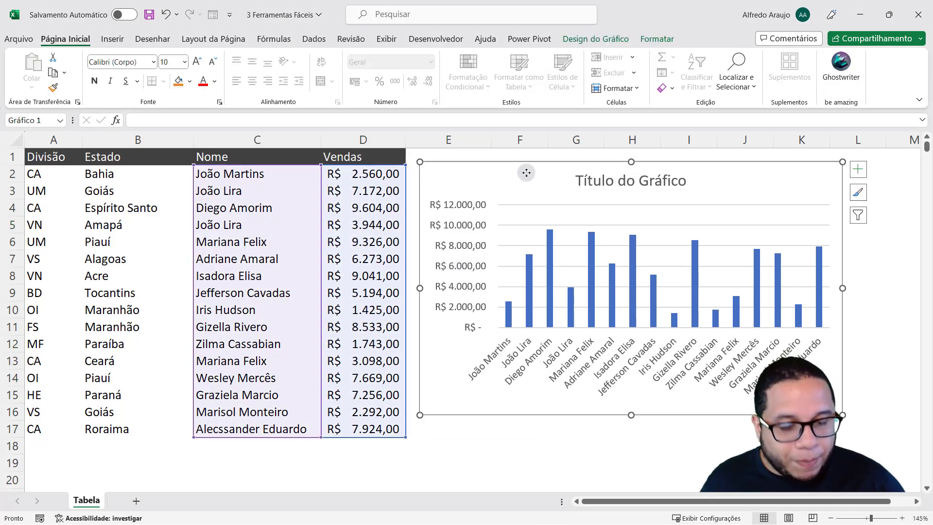
pyautogui.press('Delete')
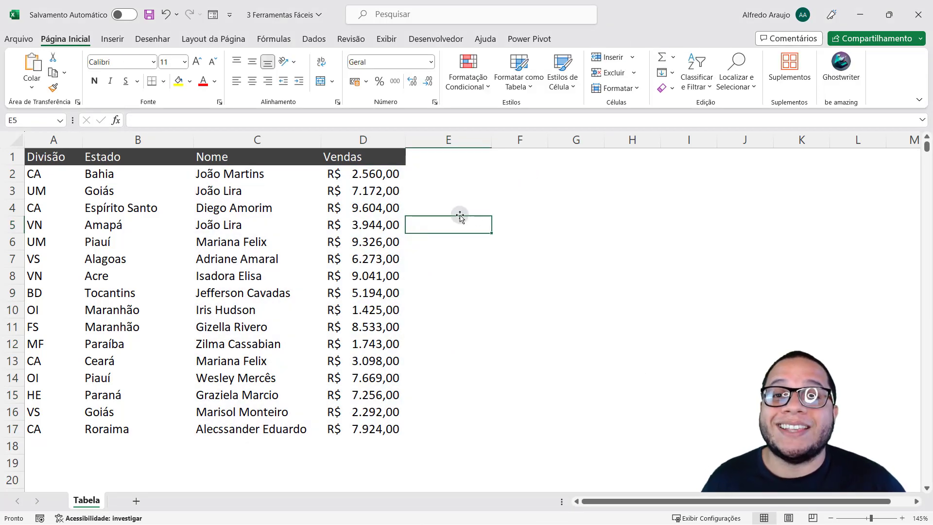
# Format A1:D17 as a table with headers, using a blue style from the Clara group
pyautogui.click(368, 292)
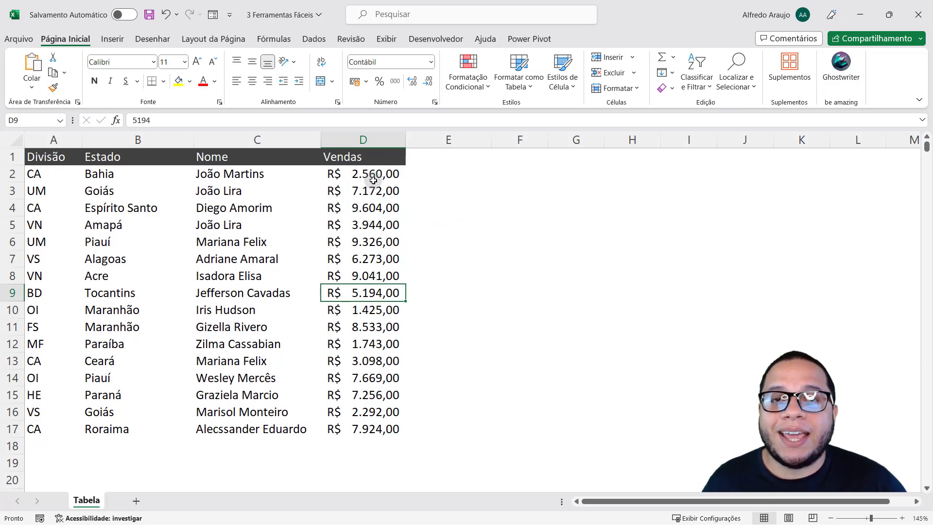
pyautogui.click(104, 190)
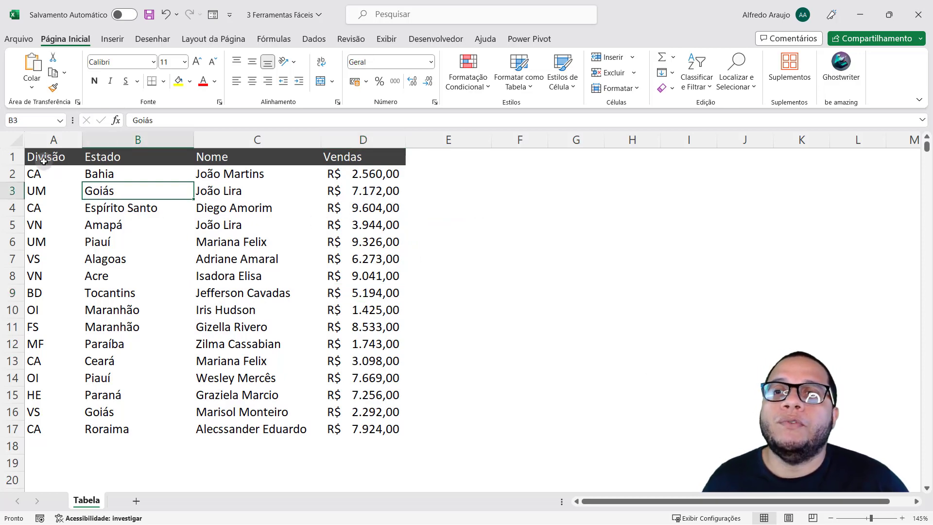
pyautogui.moveTo(43, 160); pyautogui.dragTo(375, 417)
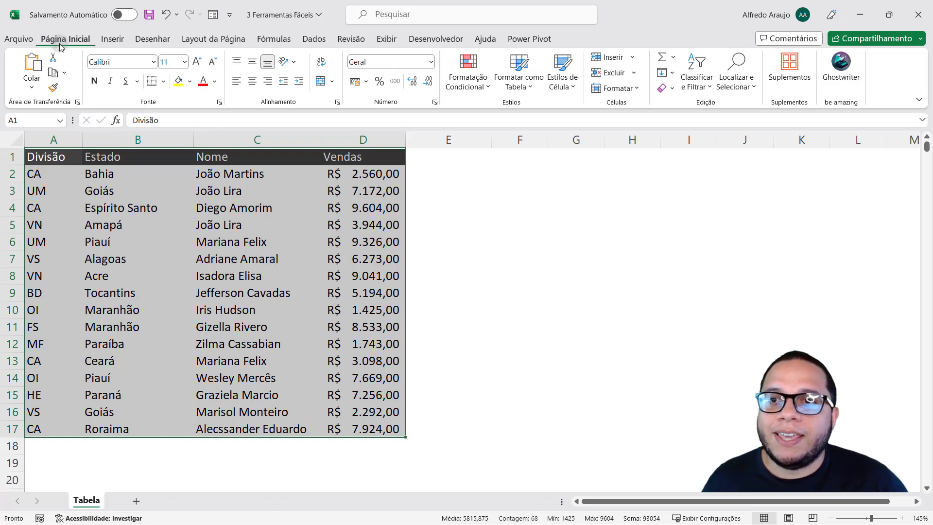
pyautogui.click(524, 85)
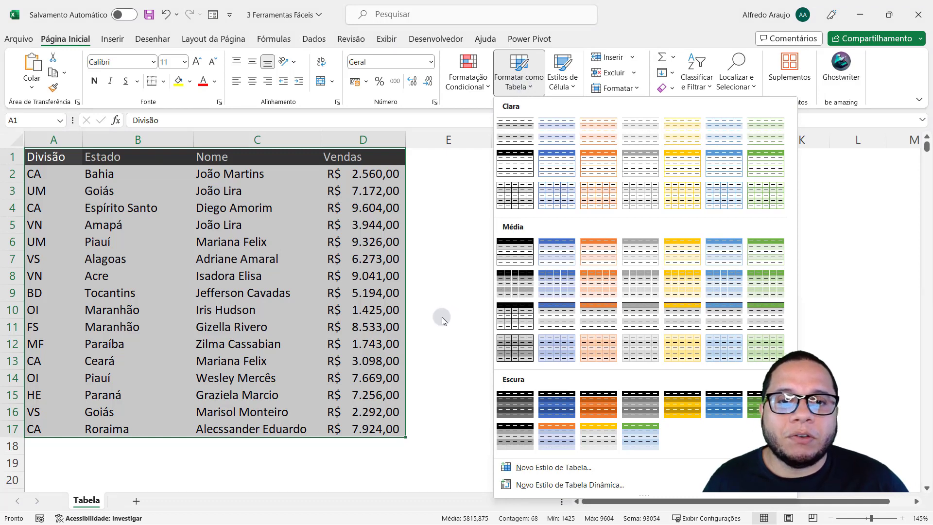
pyautogui.click(553, 166)
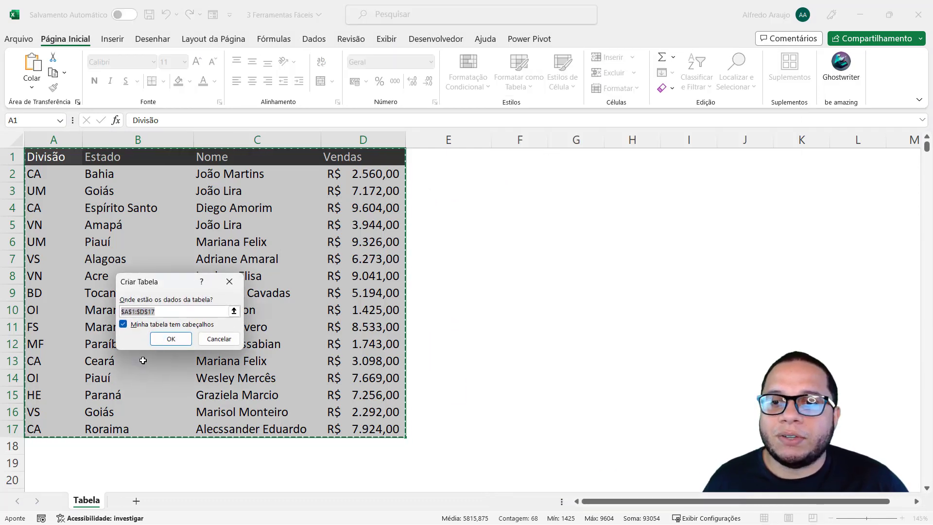
pyautogui.click(170, 339)
pyautogui.click(229, 224)
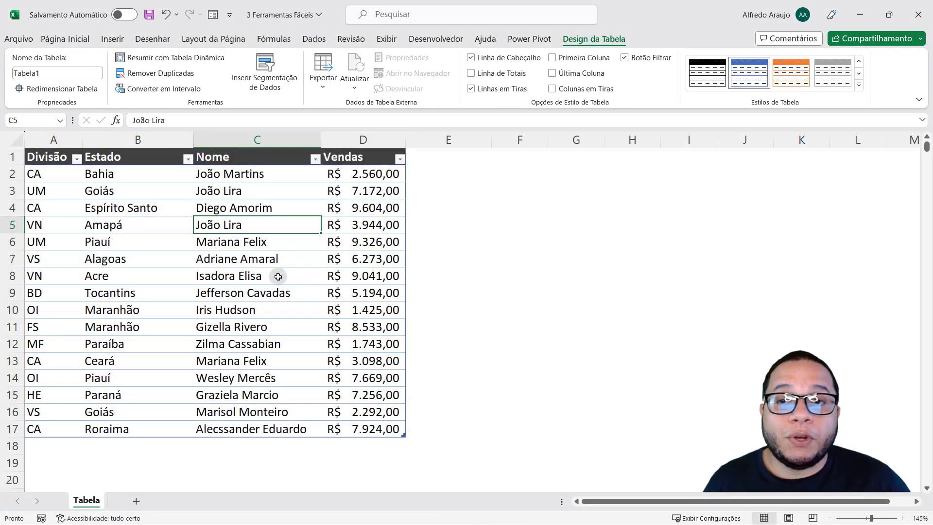
pyautogui.click(152, 276)
pyautogui.click(162, 311)
pyautogui.click(284, 384)
pyautogui.moveTo(284, 386); pyautogui.dragTo(284, 393)
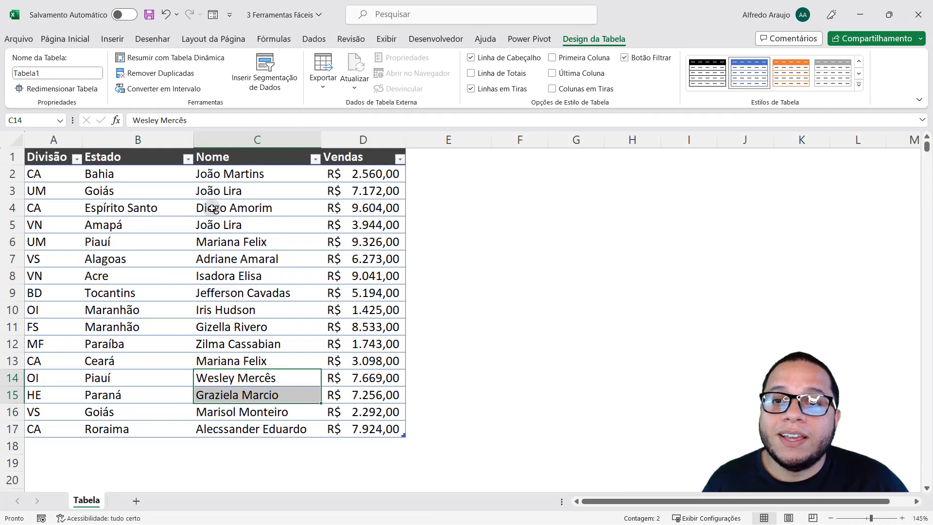
pyautogui.click(270, 208)
pyautogui.click(271, 234)
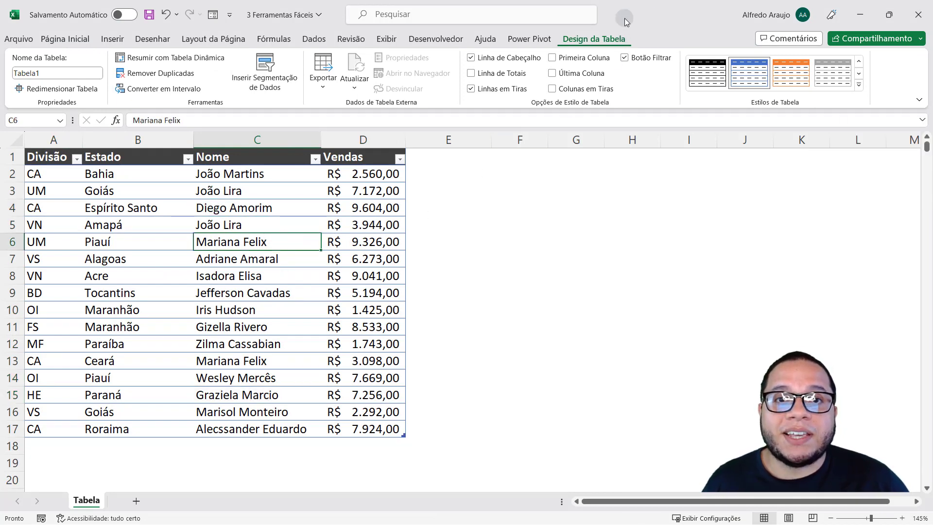
# Change the table style to the banded orange one in the Média group
pyautogui.click(859, 90)
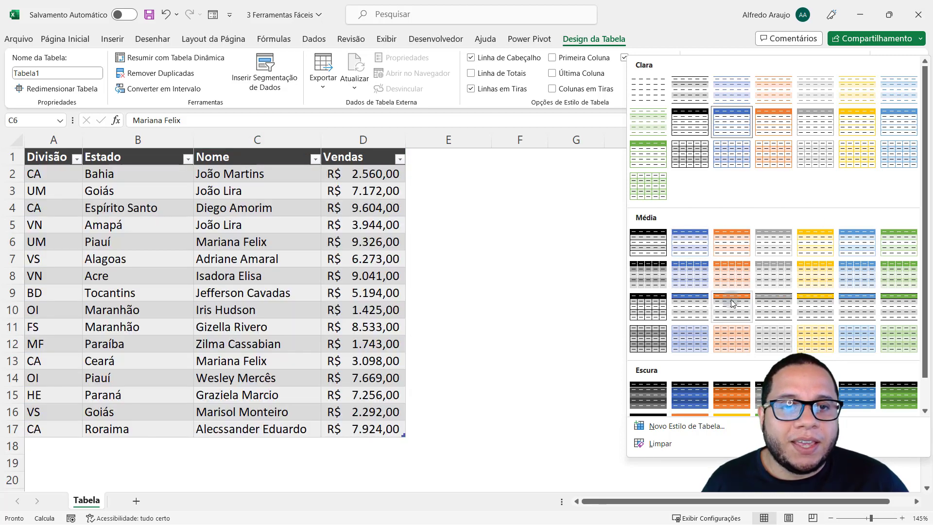
pyautogui.click(739, 277)
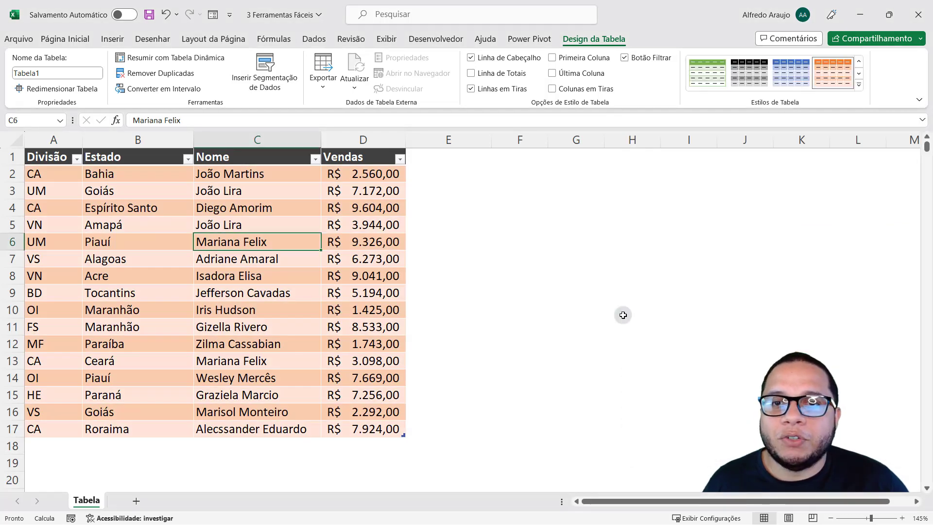
pyautogui.click(470, 228)
# Insert a slicer (Segmentação de Dados) for the table's Divisão field
pyautogui.click(347, 205)
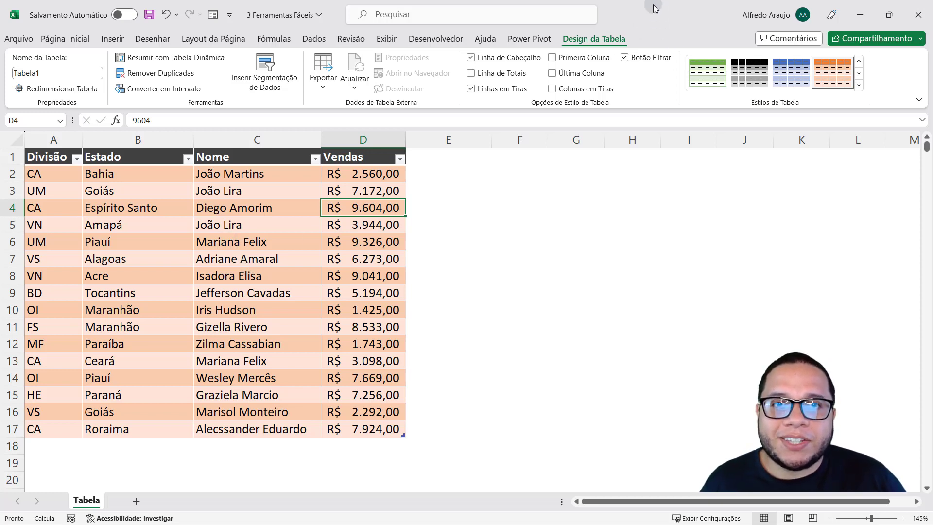
pyautogui.click(295, 72)
pyautogui.moveTo(173, 186); pyautogui.dragTo(535, 145)
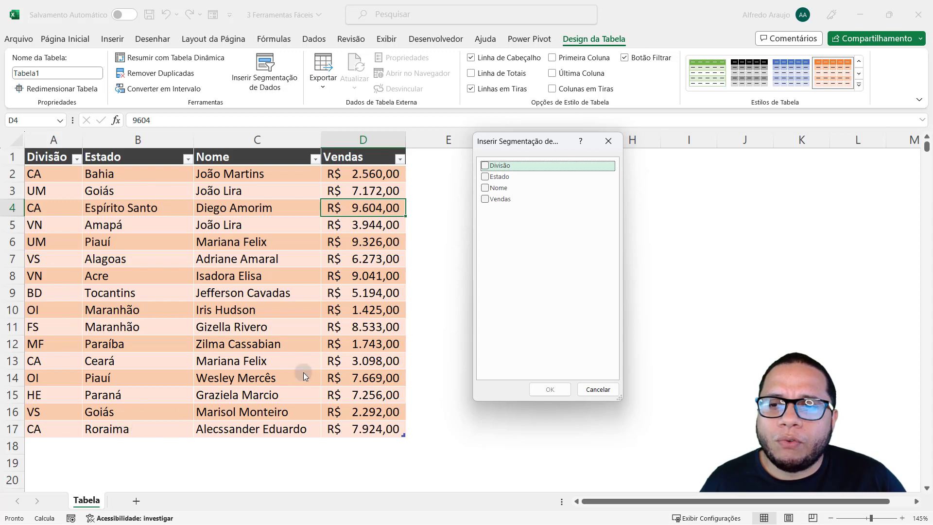
pyautogui.click(485, 165)
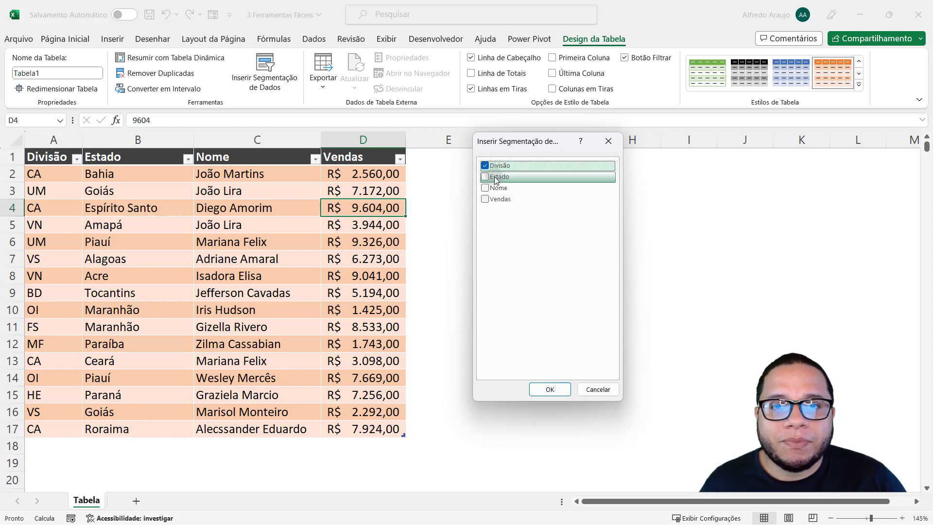
pyautogui.click(550, 390)
# Move the Divisão slicer up to the table's header level and extend its height to about 8,27 cm
pyautogui.moveTo(517, 205); pyautogui.dragTo(530, 172)
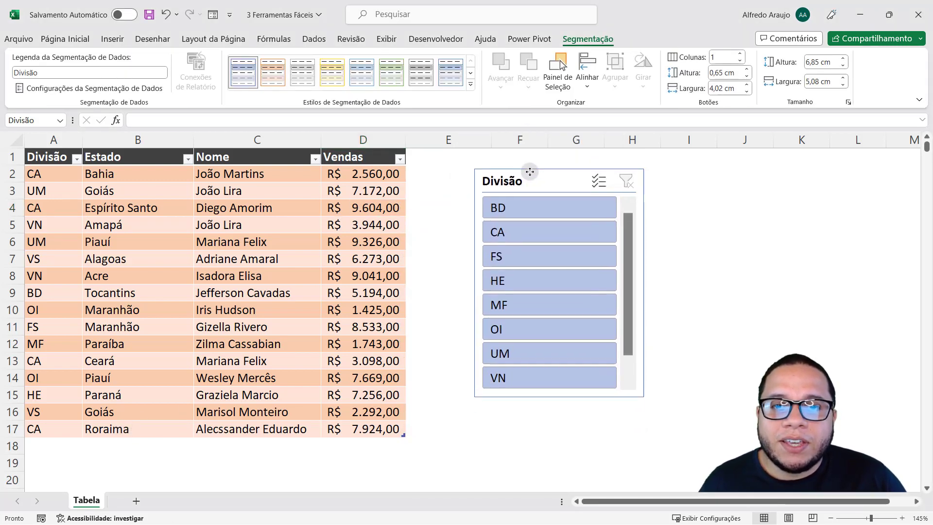
pyautogui.moveTo(556, 391); pyautogui.dragTo(557, 435)
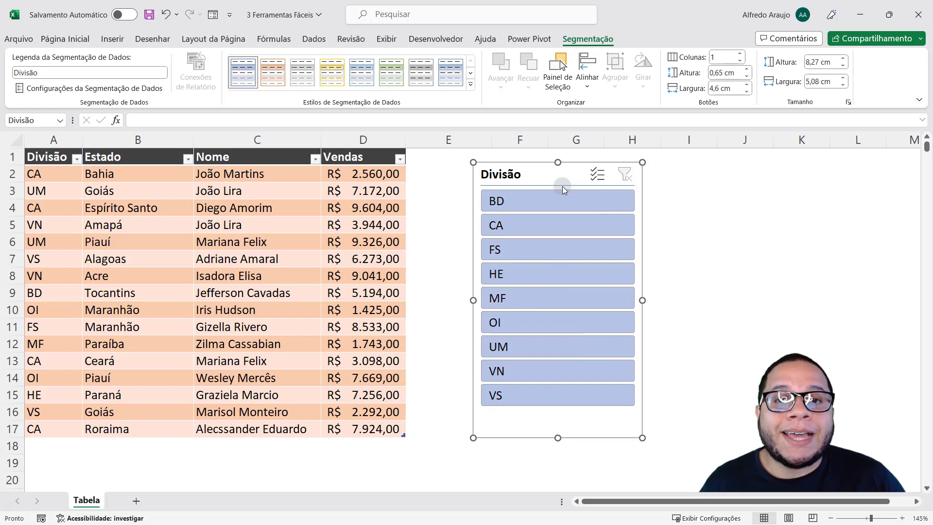
# Filter the table with the Divisão slicer by CA, BD, FS, HE, MF, OI and UM in turn
pyautogui.click(528, 228)
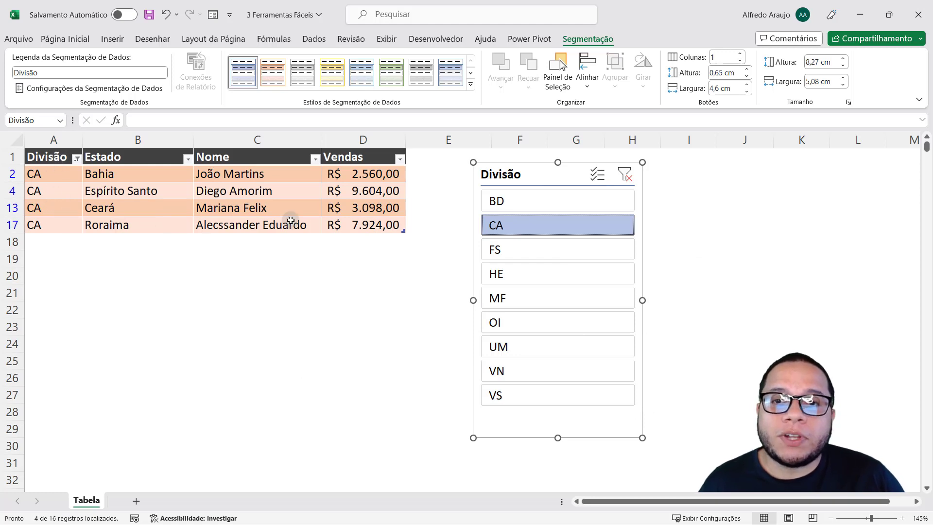
pyautogui.click(506, 199)
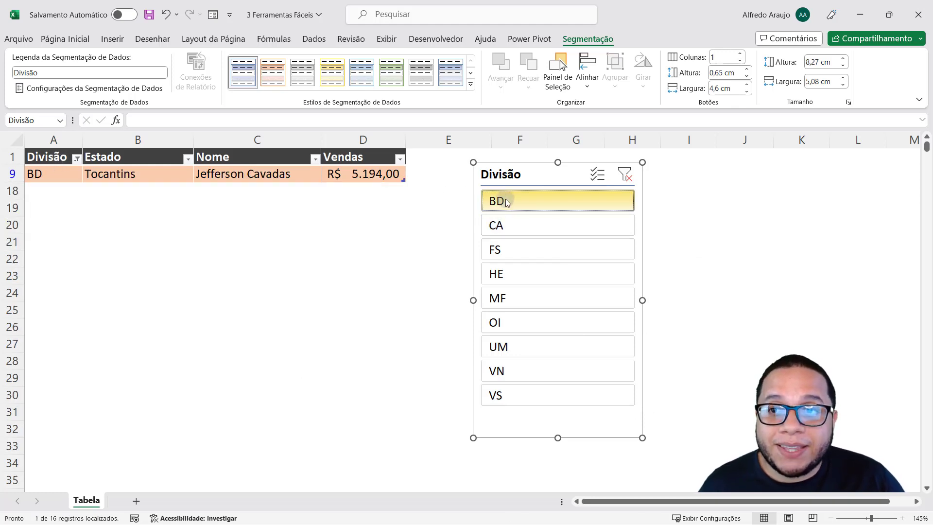
pyautogui.click(510, 251)
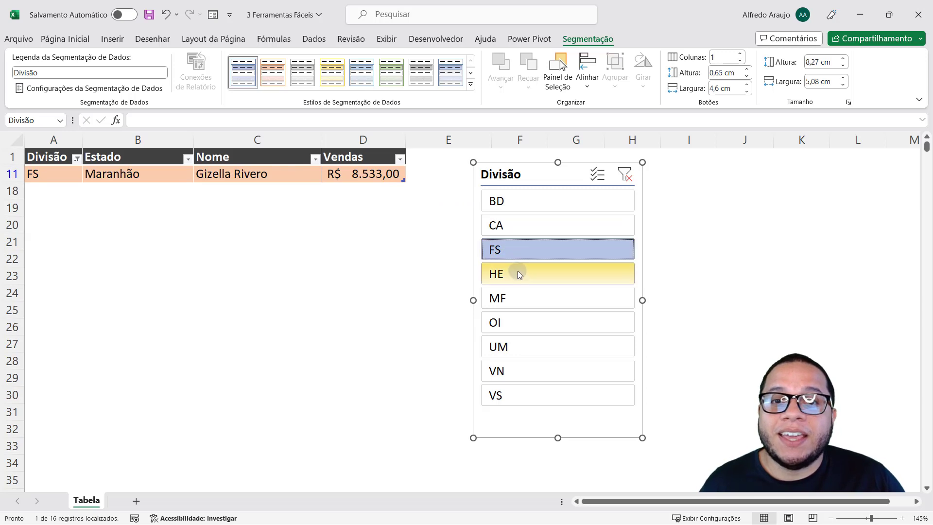
pyautogui.click(518, 272)
pyautogui.click(518, 297)
pyautogui.click(517, 321)
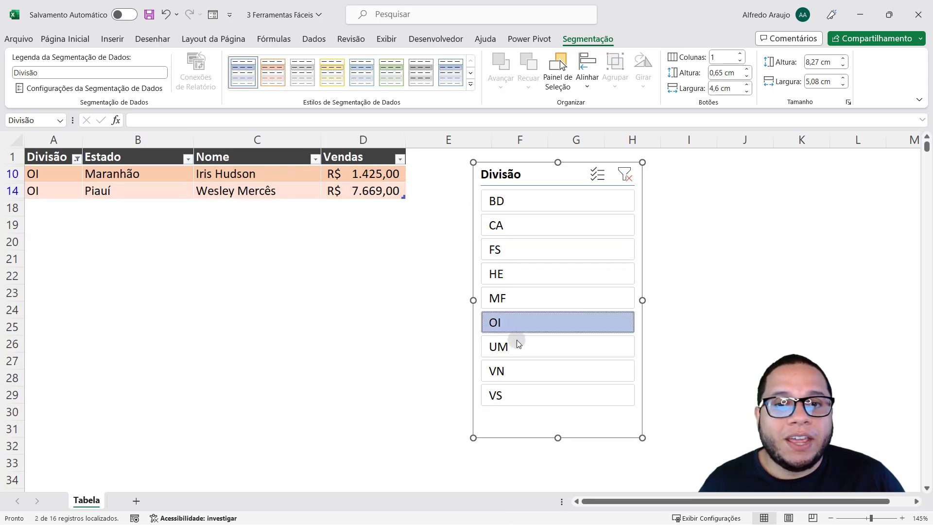
pyautogui.click(512, 354)
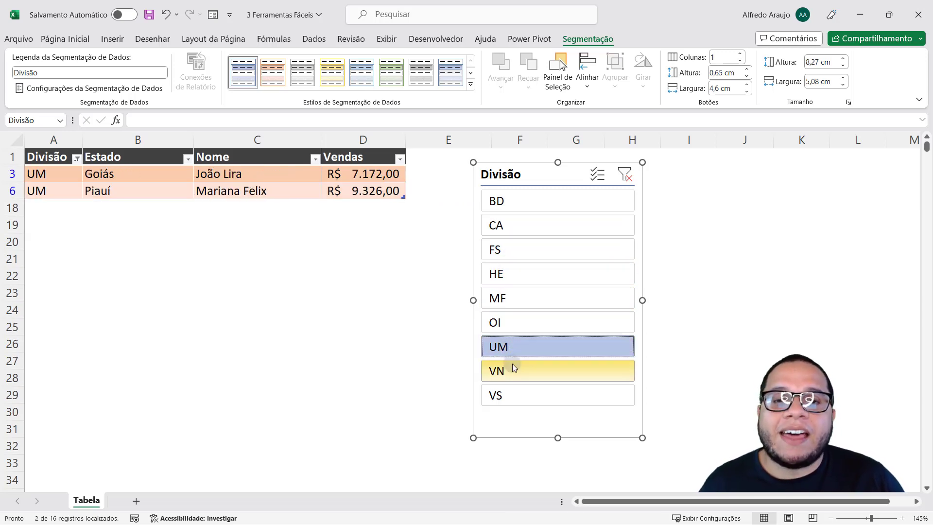
# Filter the table with the Divisão slicer by VN, VS, UM, CA and BD in turn, and clear the slicer's filter
pyautogui.click(513, 370)
pyautogui.click(506, 394)
pyautogui.click(518, 348)
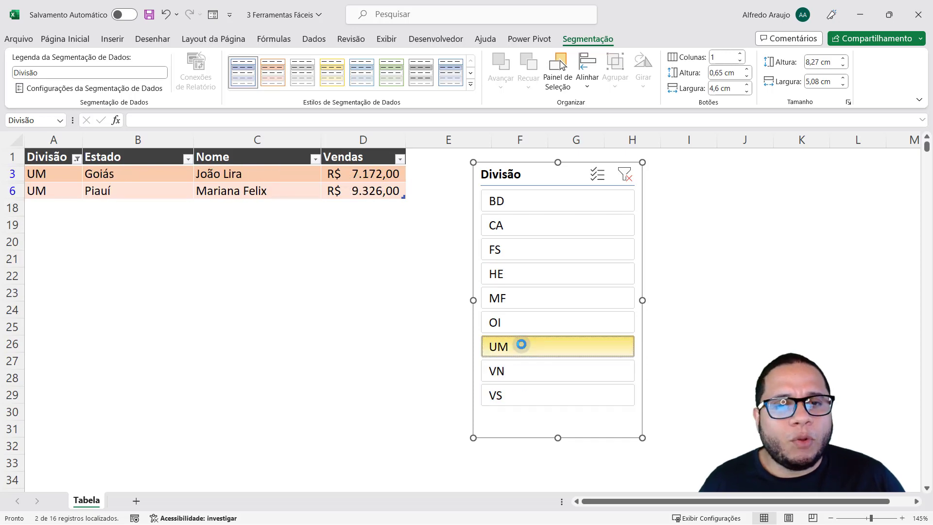
pyautogui.click(544, 229)
pyautogui.click(547, 209)
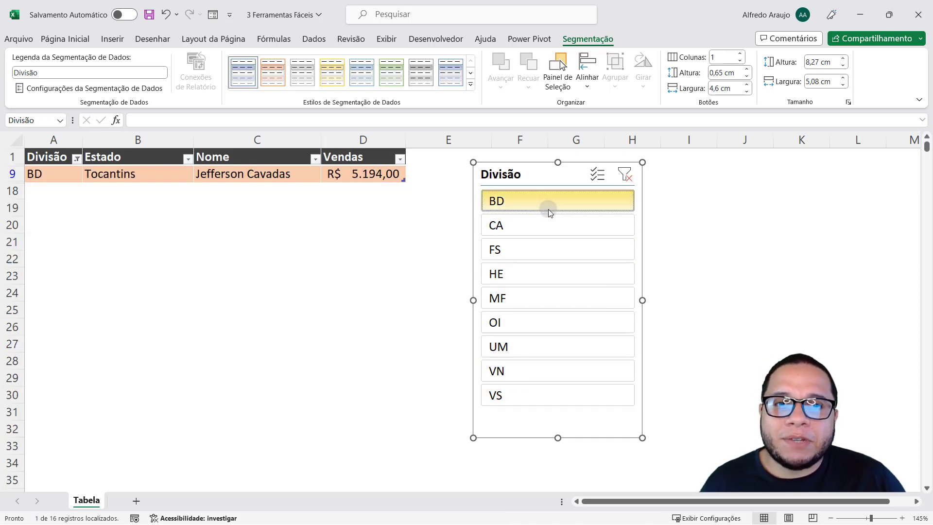
pyautogui.click(625, 174)
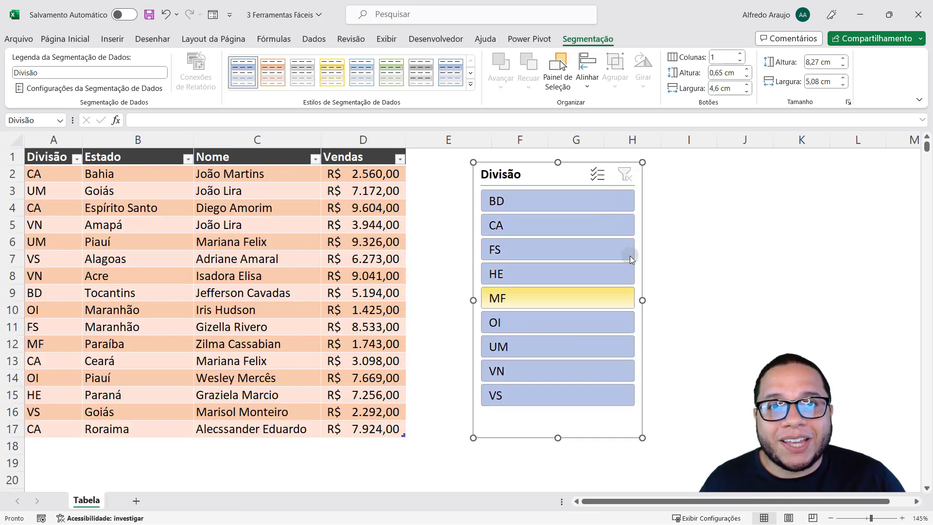
# Examine the filter list in the Divisão column header and close it with every division still selected
pyautogui.click(138, 150)
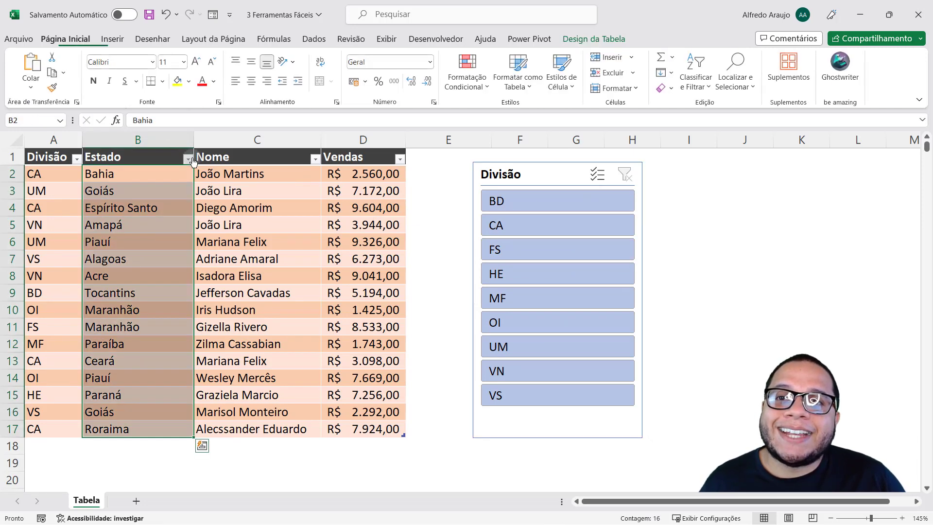
pyautogui.click(54, 156)
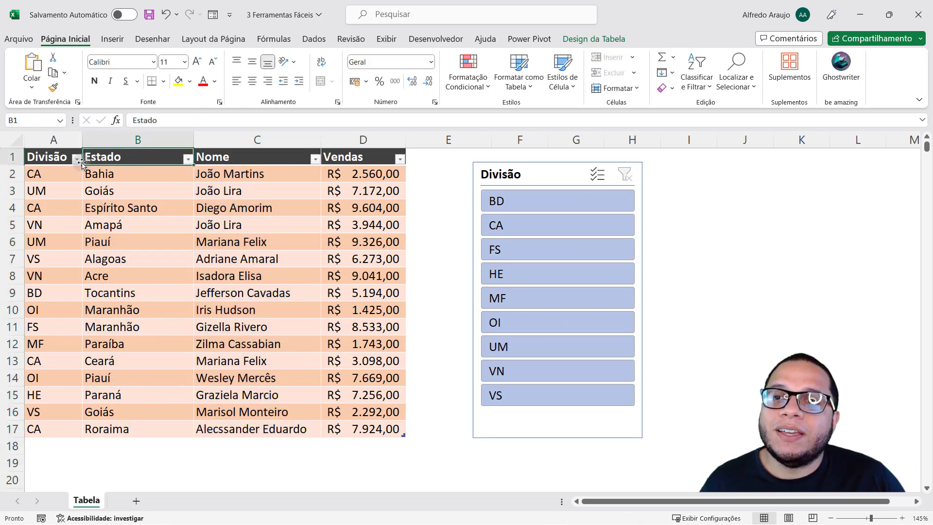
pyautogui.click(77, 158)
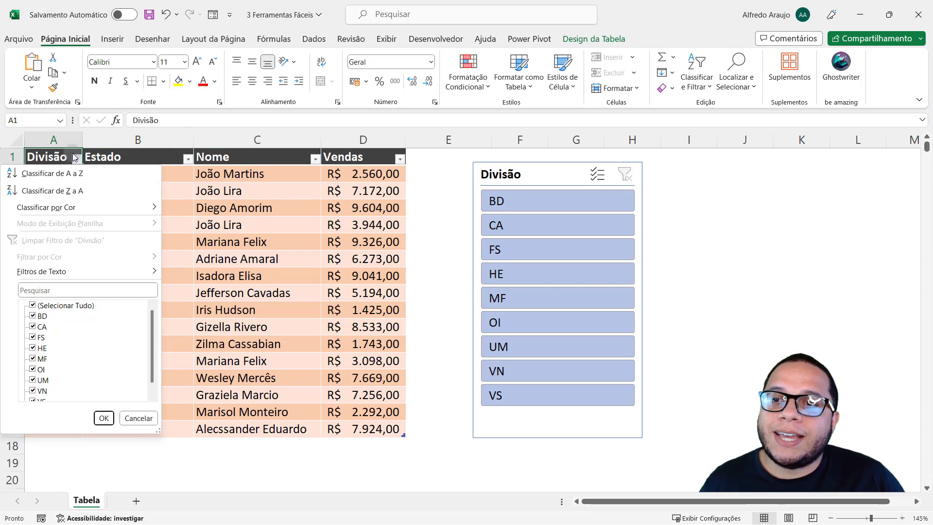
pyautogui.click(72, 154)
pyautogui.click(77, 159)
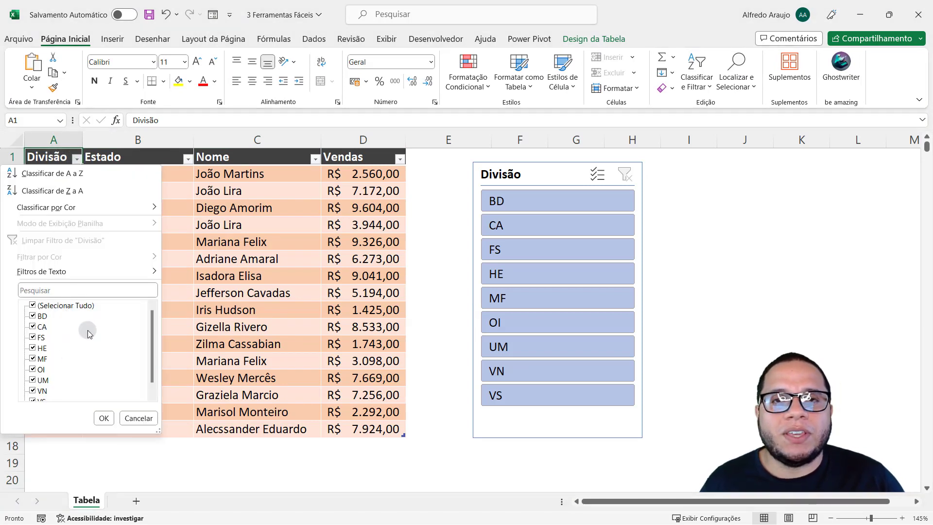
pyautogui.click(104, 418)
# Filter by BD, CA, FS, HE, MF and UM, and again by BD and CA, using the Divisão slicer, and clear the filter
pyautogui.click(524, 204)
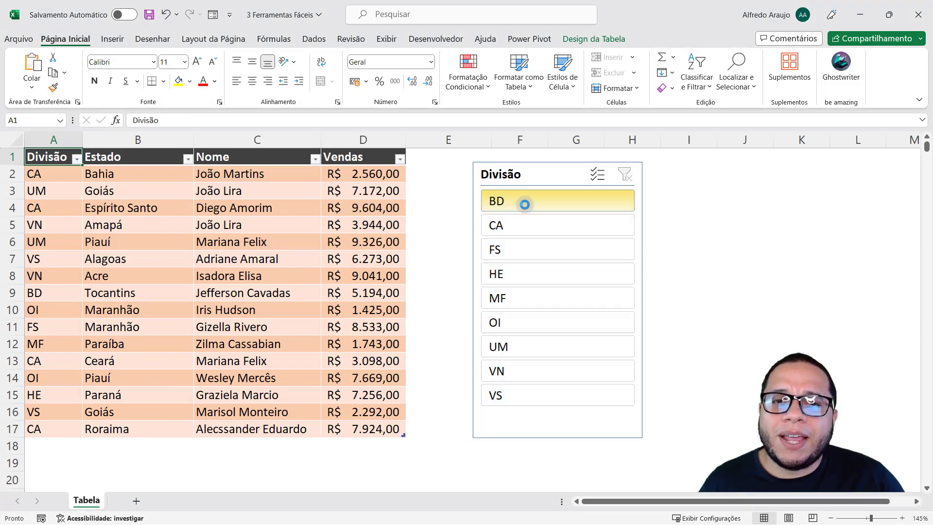
pyautogui.click(525, 228)
pyautogui.click(525, 248)
pyautogui.click(520, 275)
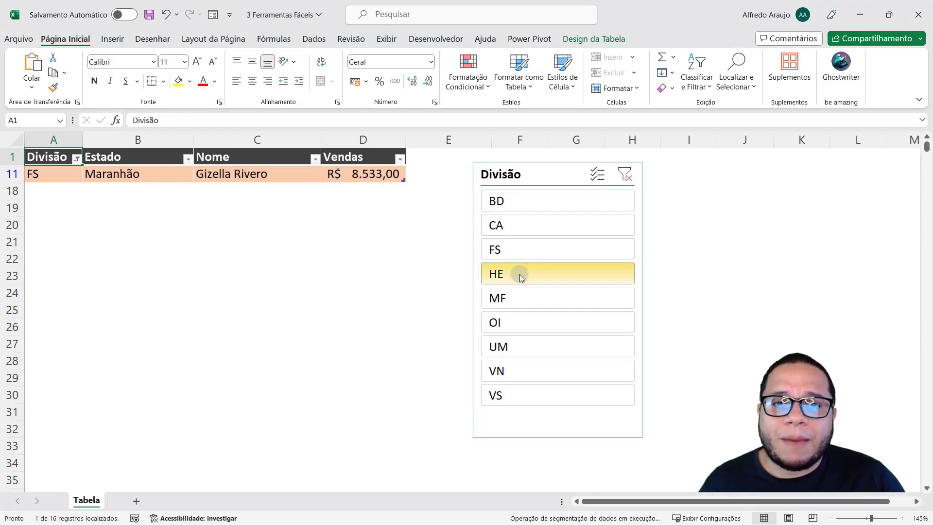
pyautogui.click(519, 299)
pyautogui.click(518, 349)
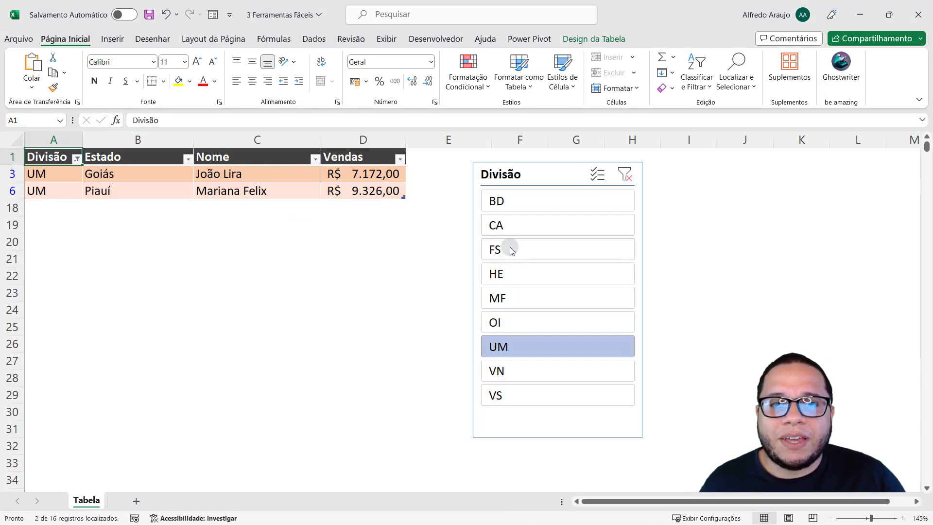
pyautogui.click(508, 203)
pyautogui.click(507, 227)
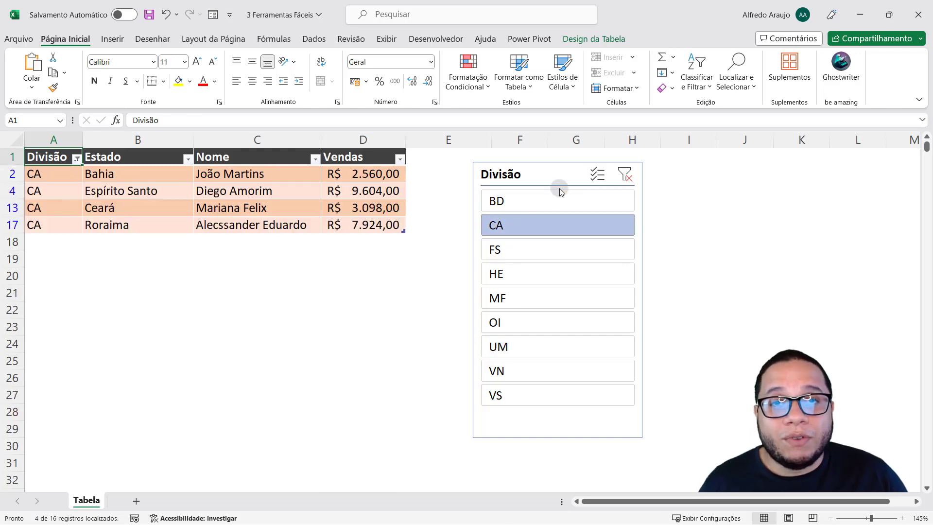
pyautogui.click(625, 176)
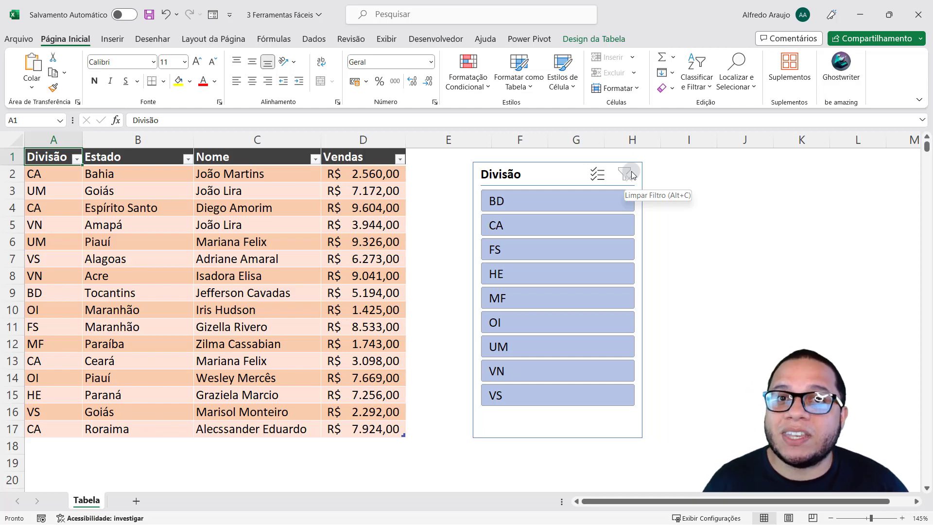
# Undo back past the insertion of the Divisão slicer so that only the styled table remains
pyautogui.click(170, 219)
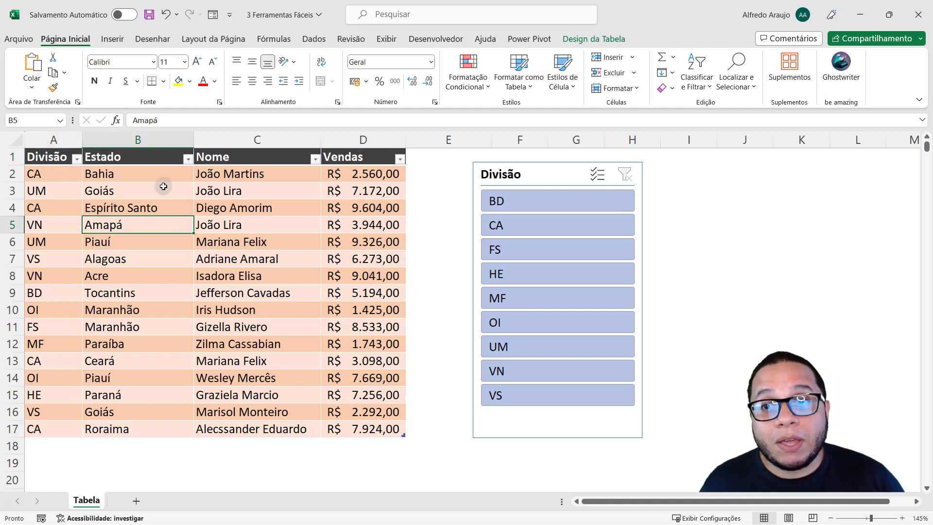
pyautogui.moveTo(162, 187); pyautogui.dragTo(207, 317)
pyautogui.click(243, 290)
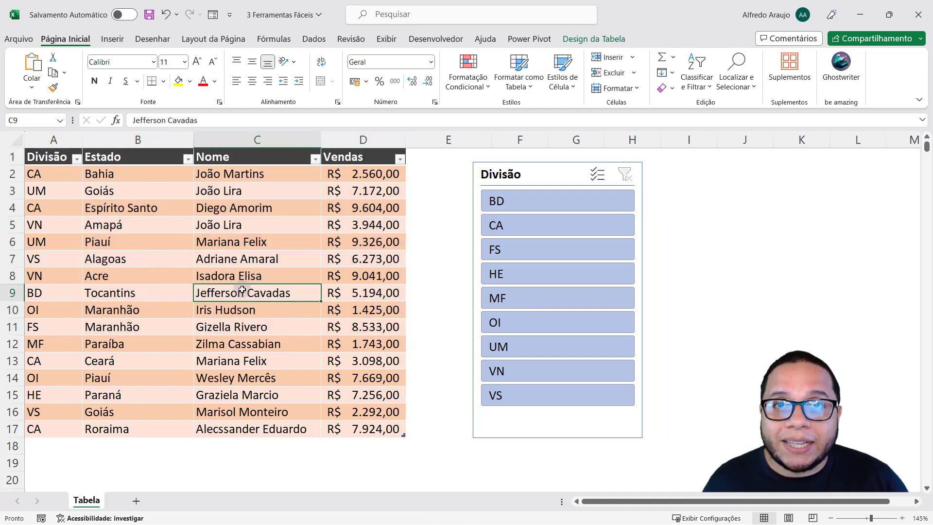
pyautogui.hotkey('ctrl', 'z')
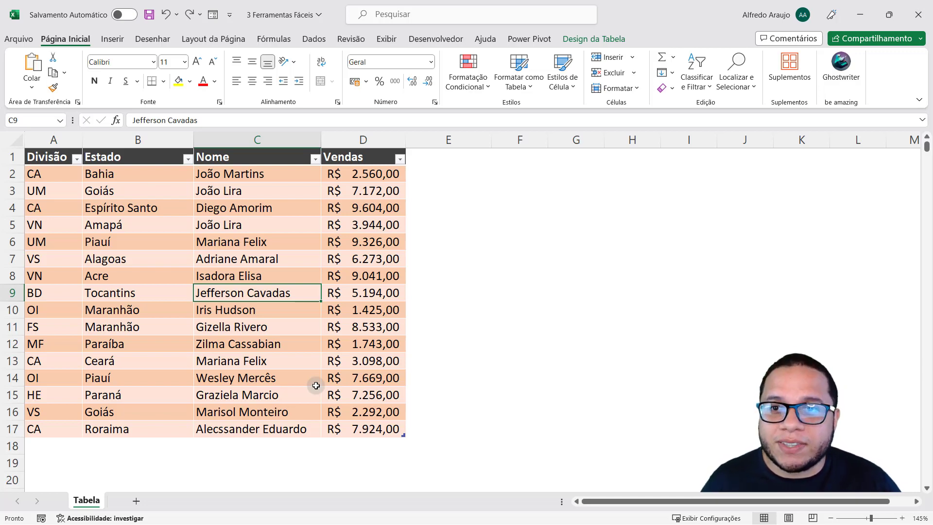
pyautogui.click(28, 150)
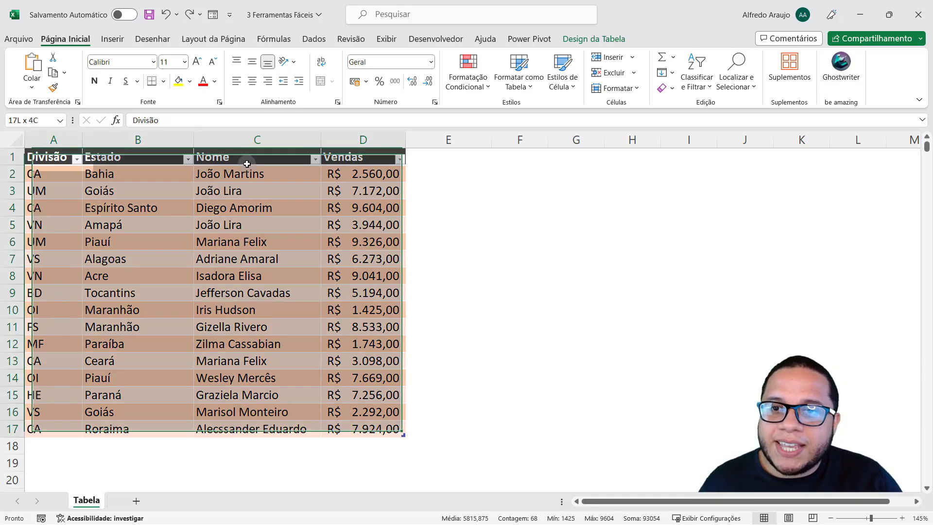
pyautogui.moveTo(251, 176); pyautogui.dragTo(252, 242)
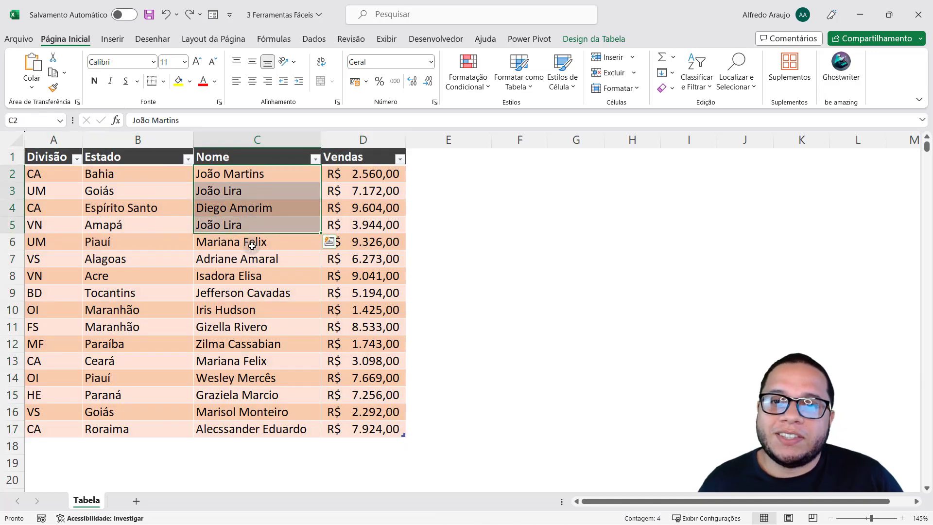
pyautogui.click(252, 241)
# Extend the table with two new columns headed Primeiro Nome in E1 and Sobrenome in F1
pyautogui.click(454, 157)
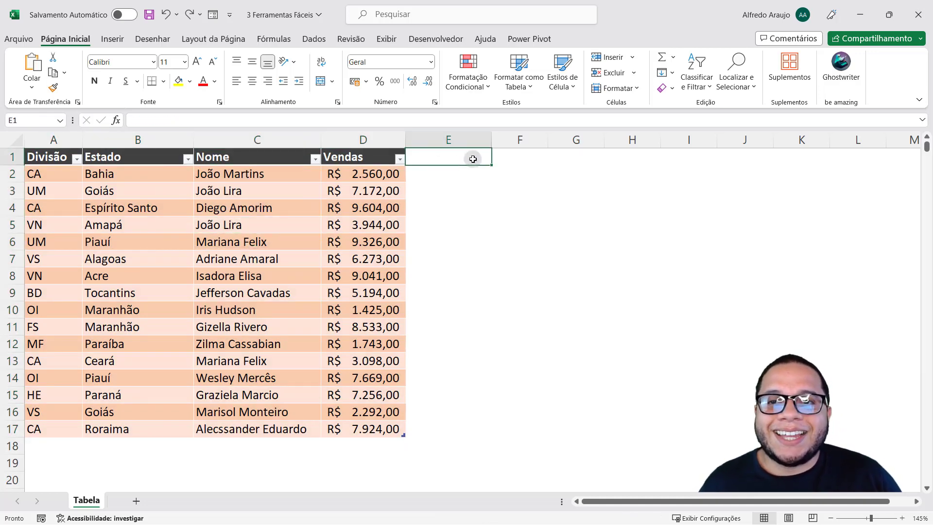
pyautogui.write('Prim')
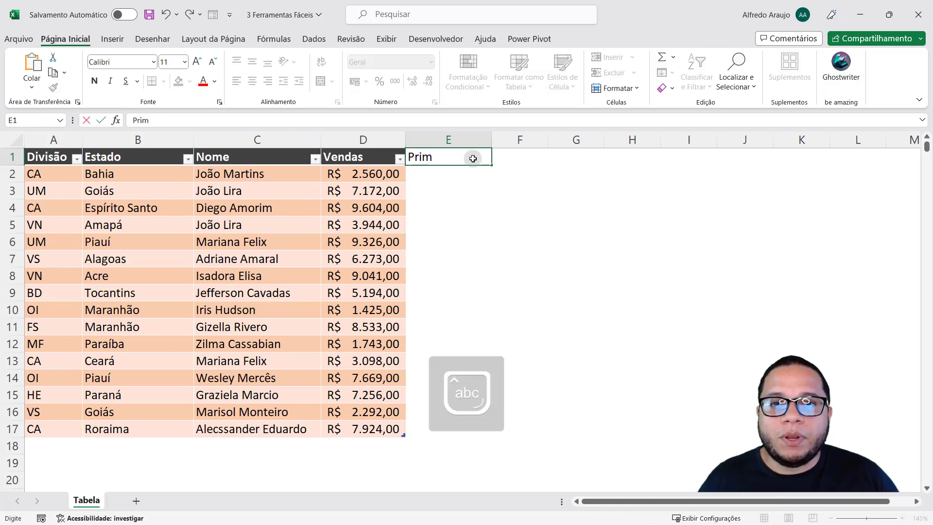
pyautogui.write('eiro Nome')
pyautogui.press('Tab')
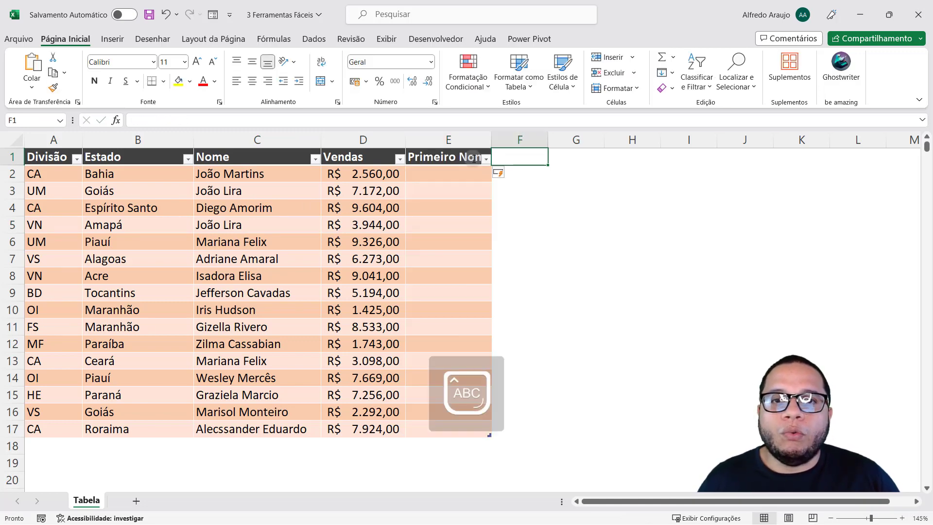
pyautogui.write('Sob')
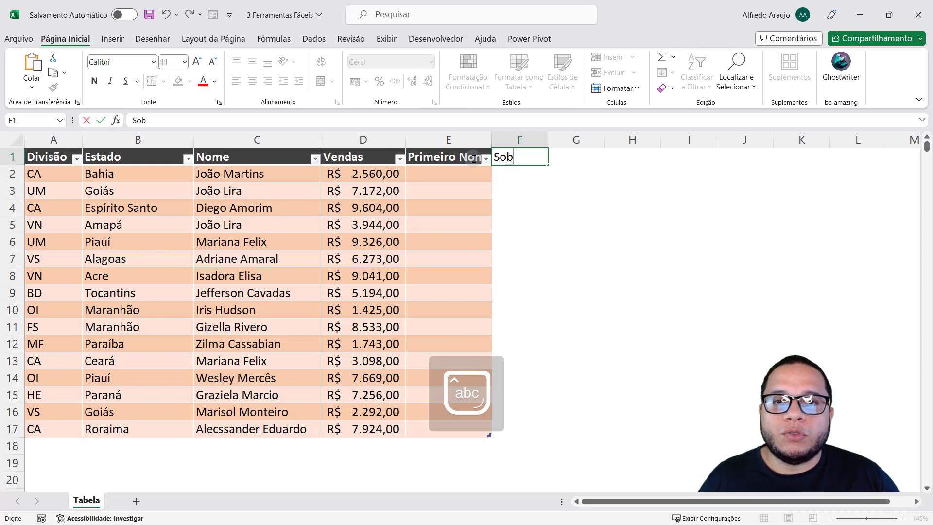
pyautogui.write('renome')
pyautogui.press('Return')
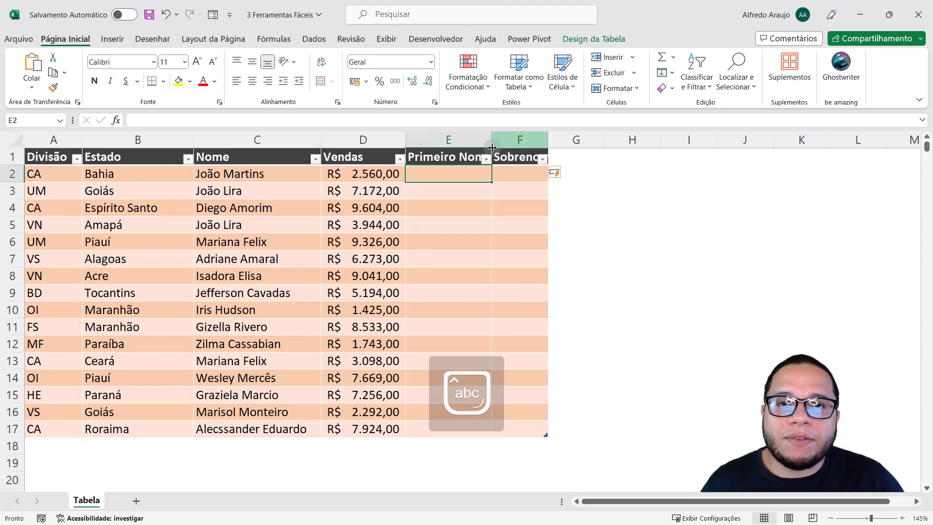
# Widen columns E and F to fit the Primeiro Nome and Sobrenome headers
pyautogui.moveTo(486, 141); pyautogui.dragTo(515, 140)
pyautogui.doubleClick(548, 140)
pyautogui.click(548, 224)
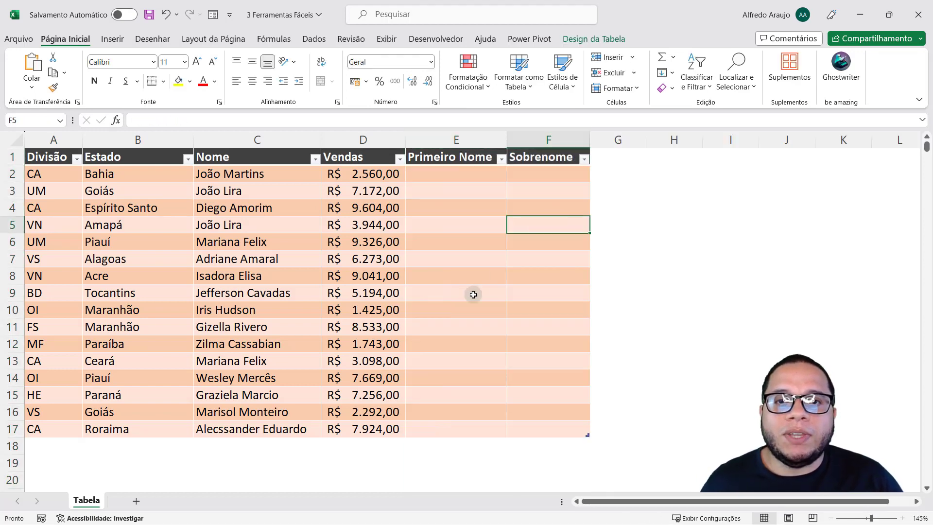
pyautogui.click(461, 172)
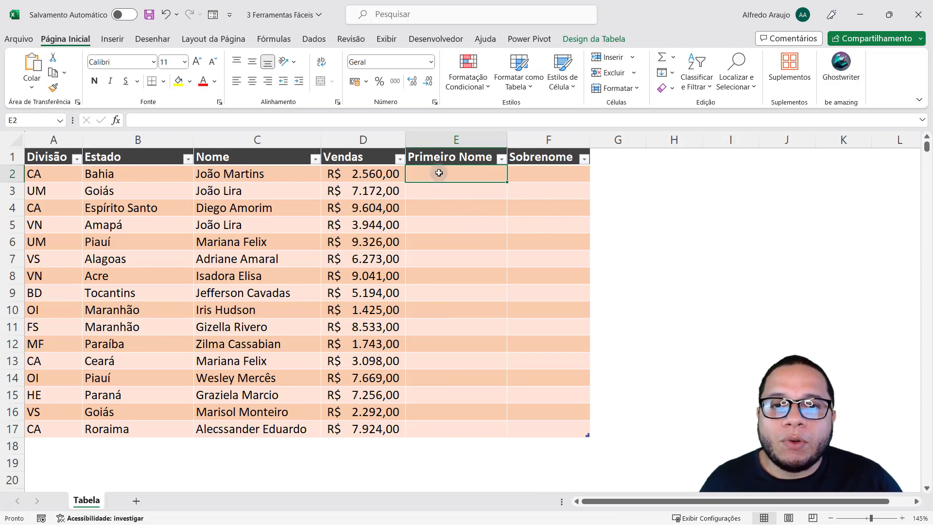
pyautogui.moveTo(440, 173); pyautogui.dragTo(435, 431)
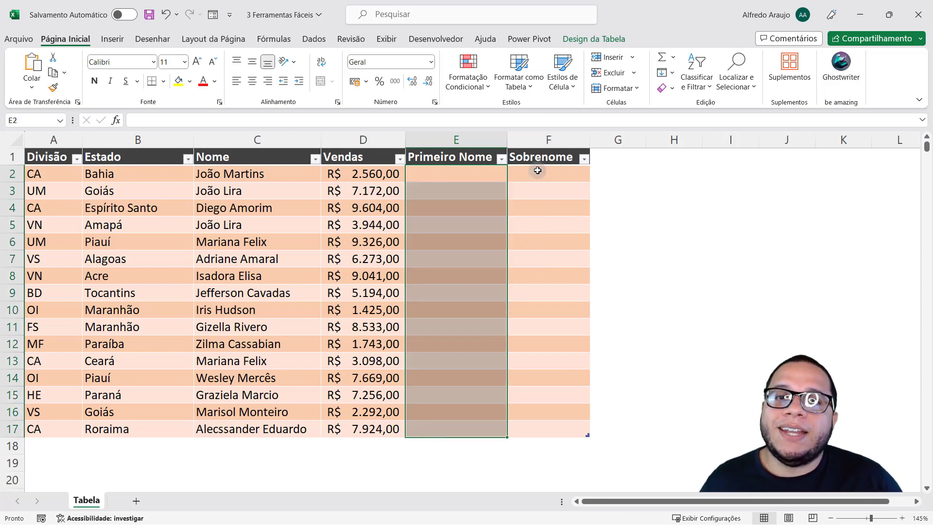
pyautogui.moveTo(538, 173); pyautogui.dragTo(534, 438)
pyautogui.click(444, 175)
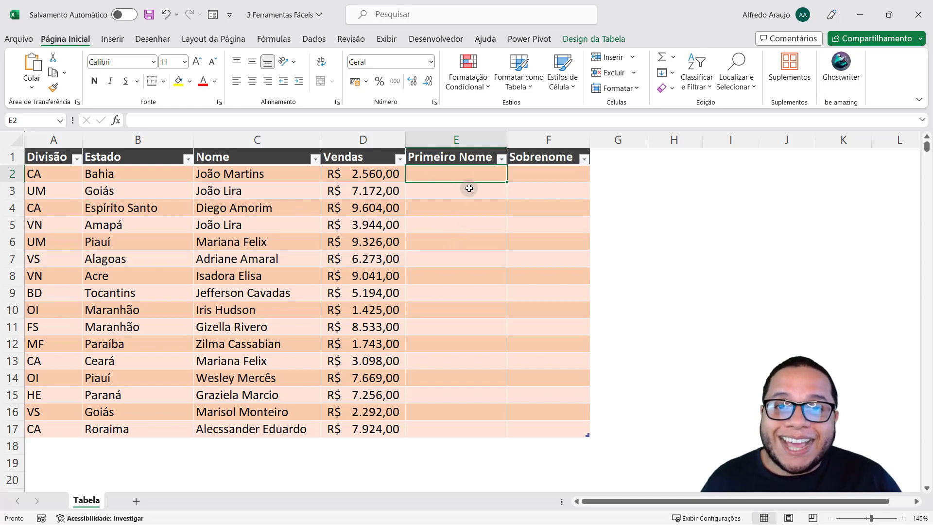
pyautogui.hotkey('shift', 'Left')
pyautogui.moveTo(286, 195); pyautogui.dragTo(39, 174)
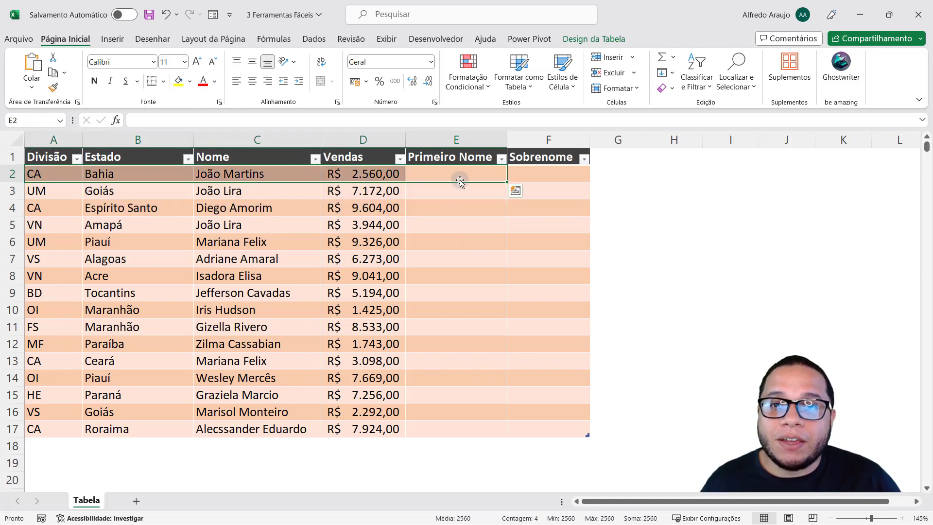
# Enter in E2 the first name of the person listed in the Nome column of row 2
pyautogui.click(477, 179)
pyautogui.write('João')
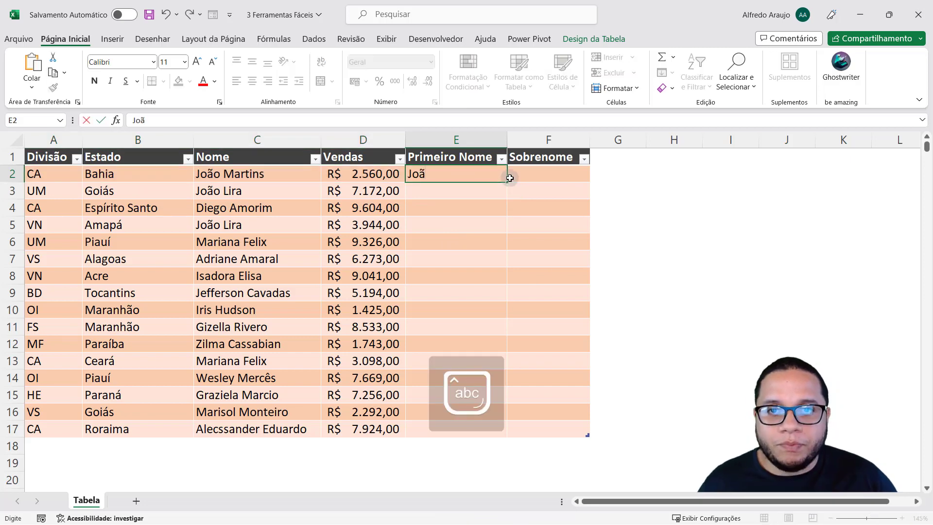
pyautogui.press('Return')
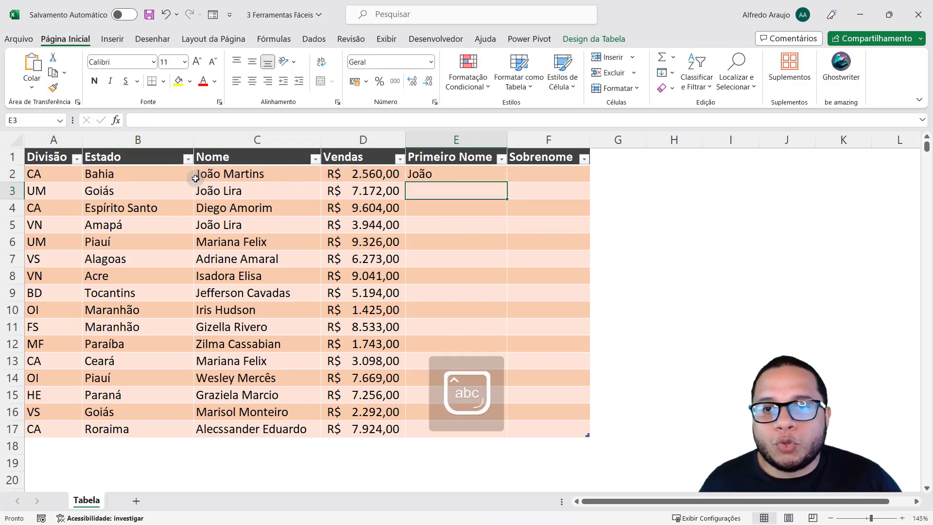
pyautogui.click(440, 175)
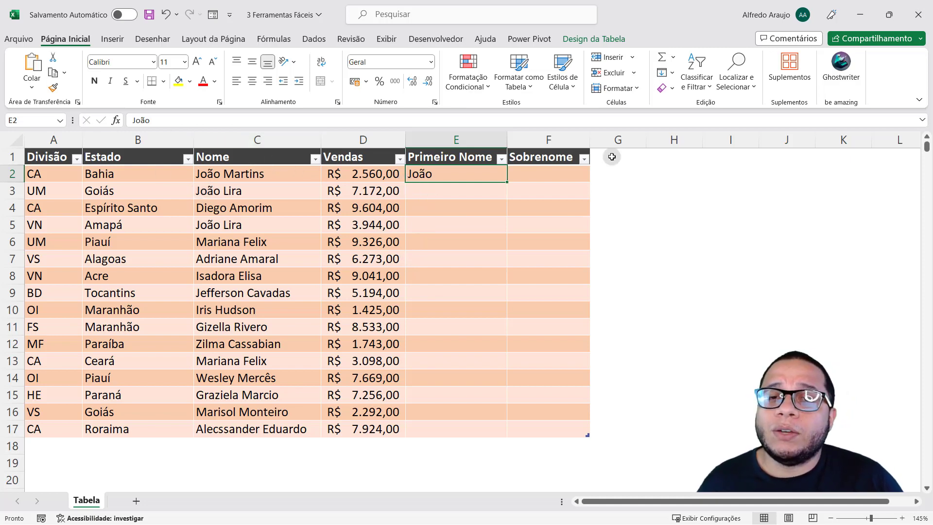
pyautogui.moveTo(212, 176); pyautogui.dragTo(448, 173)
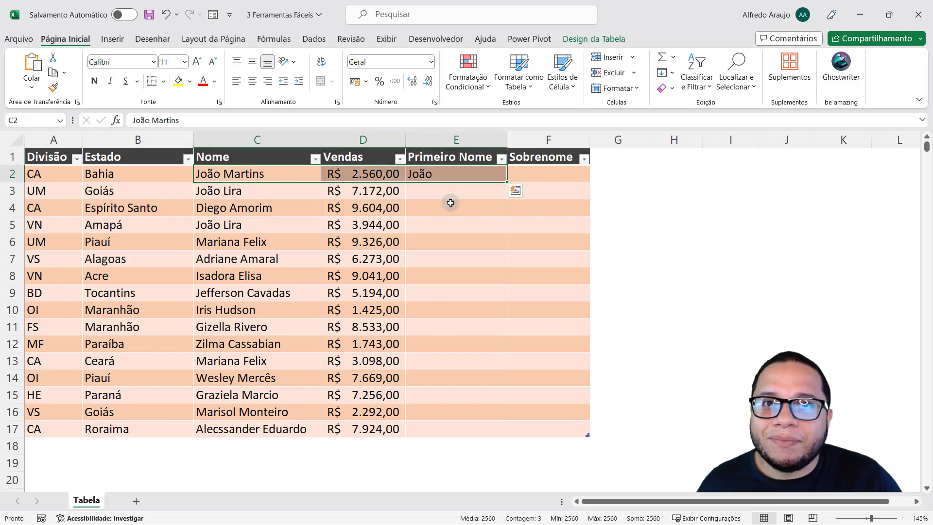
pyautogui.click(452, 191)
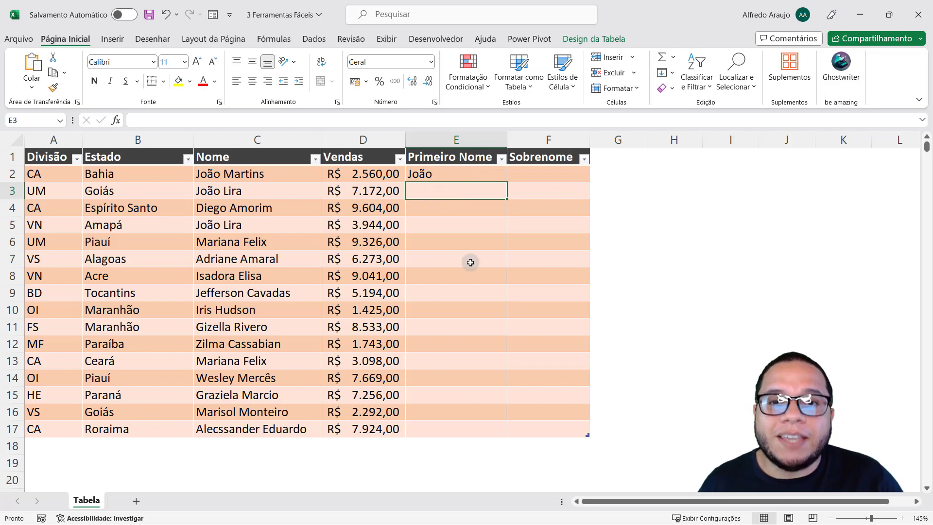
# Fill the rest of the Primeiro Nome column from E3 down with Flash Fill, based on the example in E2
pyautogui.click(444, 174)
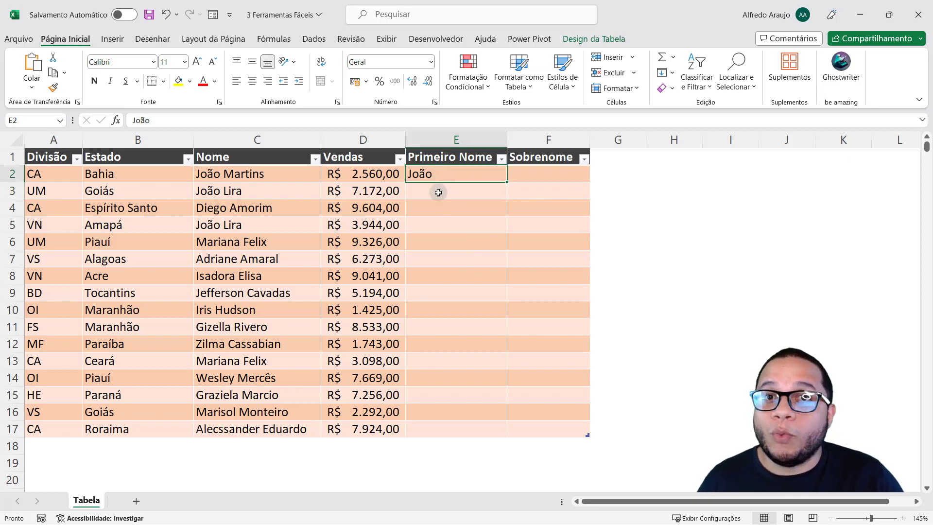
pyautogui.press('Return')
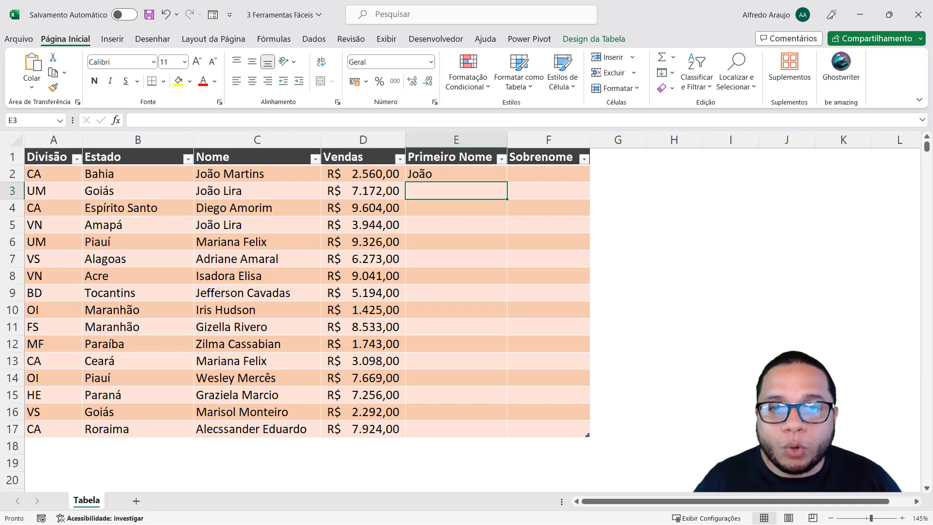
pyautogui.hotkey('ctrl', 'e')
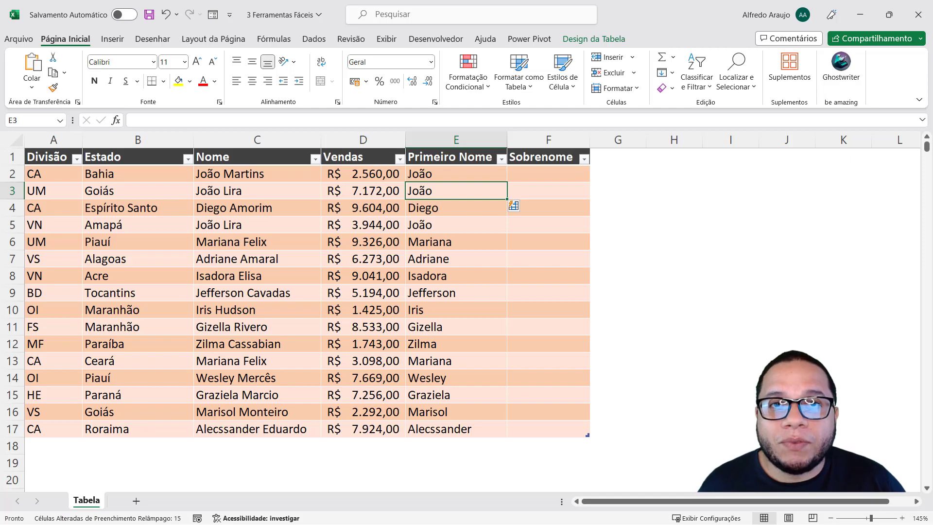
# Check the Flash Fill entries in the Primeiro Nome column row by row, from E2 to E9, against the Nome column
pyautogui.click(429, 178)
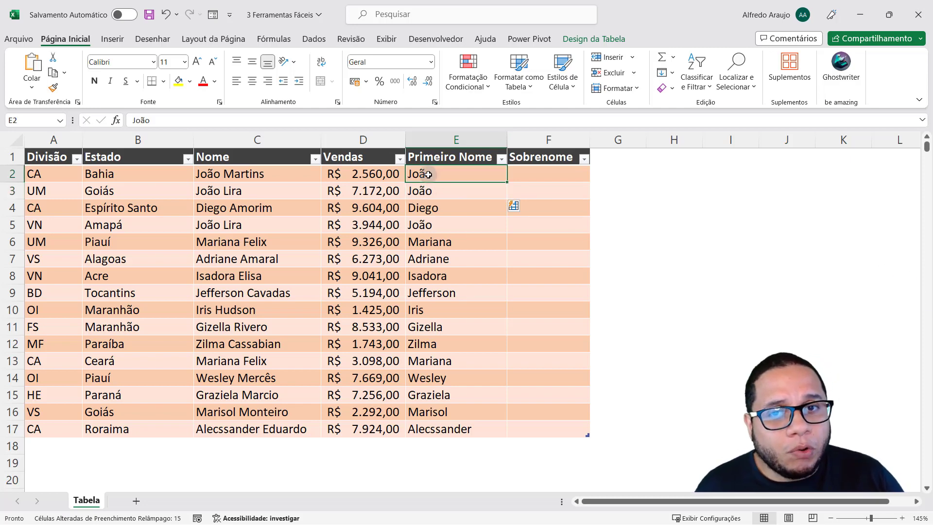
pyautogui.click(430, 191)
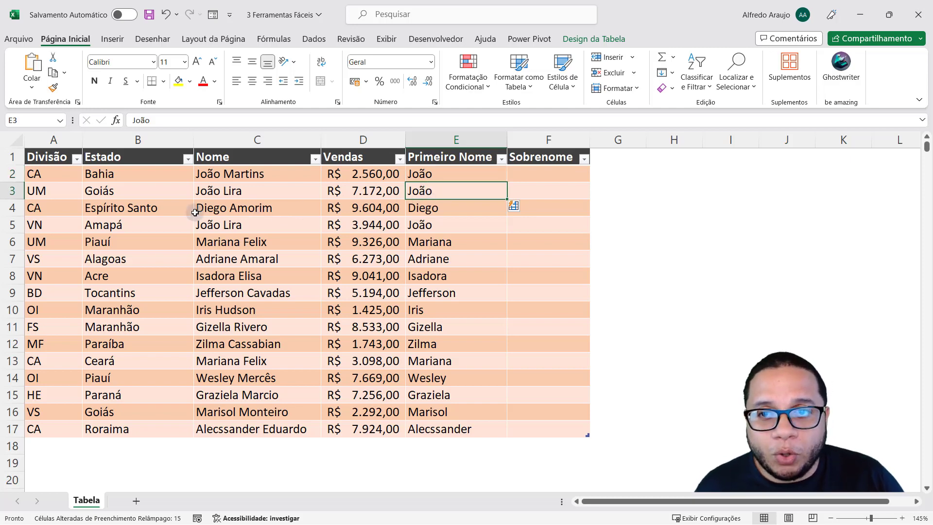
pyautogui.click(456, 206)
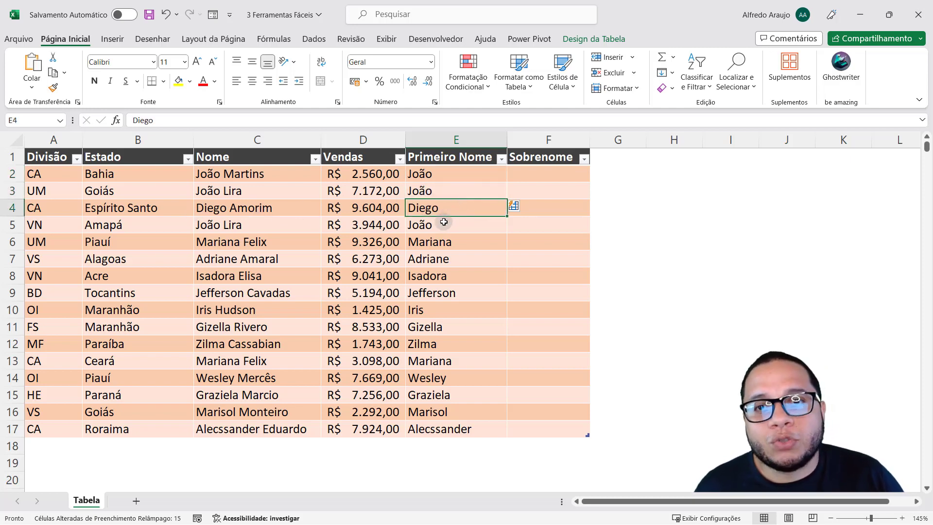
pyautogui.click(443, 224)
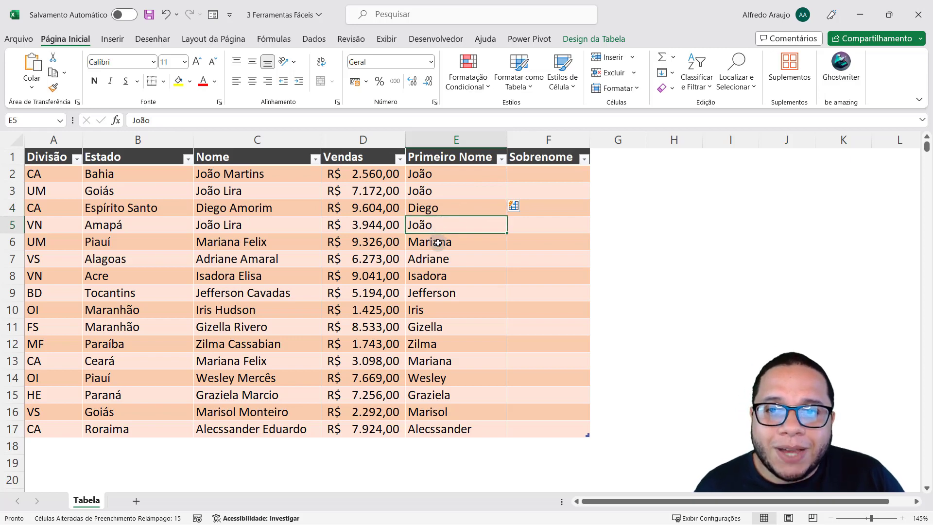
pyautogui.click(438, 242)
pyautogui.click(431, 258)
pyautogui.click(430, 276)
pyautogui.click(428, 294)
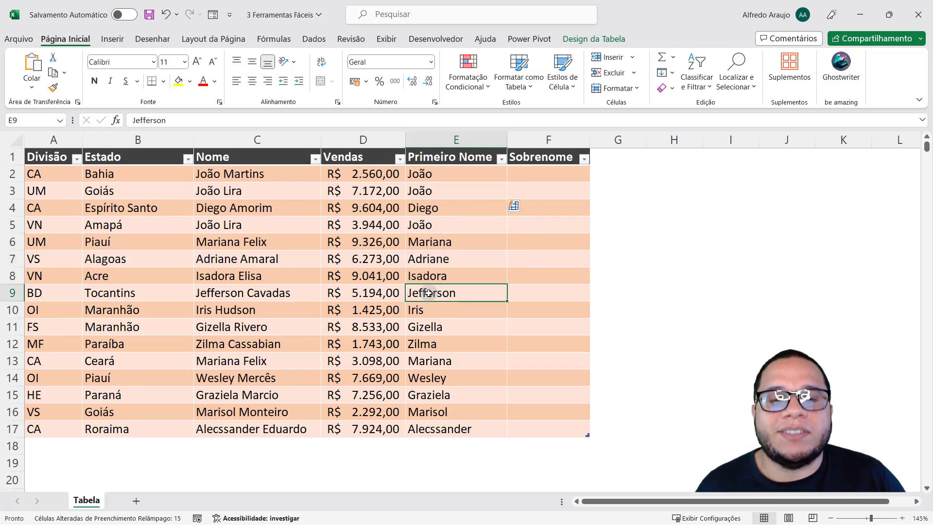
# Enter the surname of the person in row 2 in F2 and Flash Fill the rest of the Sobrenome column from F3 down
pyautogui.click(534, 175)
pyautogui.press('capslock')
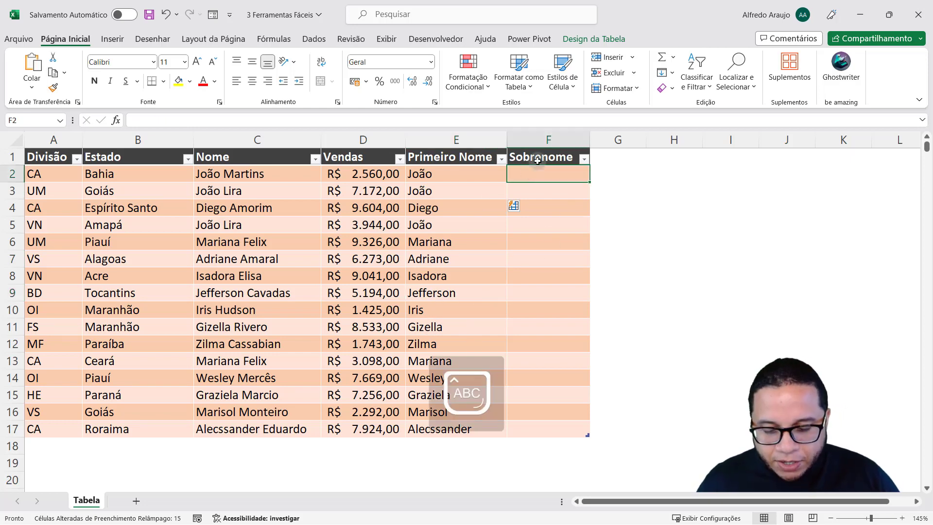
pyautogui.write('M')
pyautogui.press('capslock')
pyautogui.write('artins')
pyautogui.press('Return')
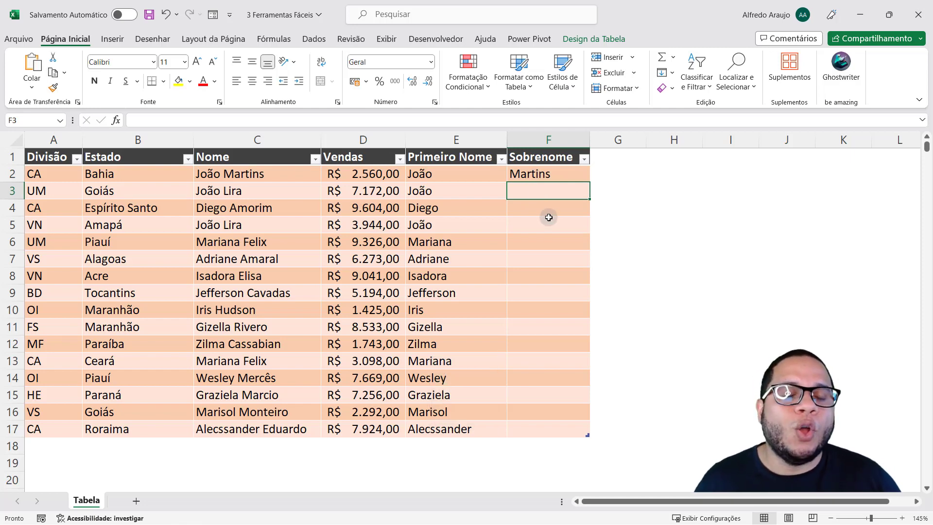
pyautogui.hotkey('ctrl', 'e')
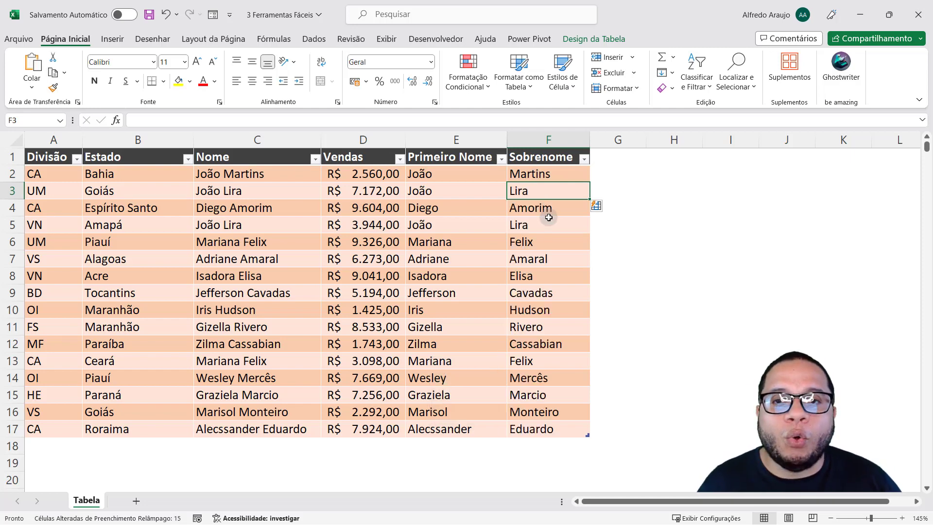
# Review the filled Sobrenome and Primeiro Nome columns to see how the full names were split
pyautogui.moveTo(549, 217); pyautogui.dragTo(535, 428)
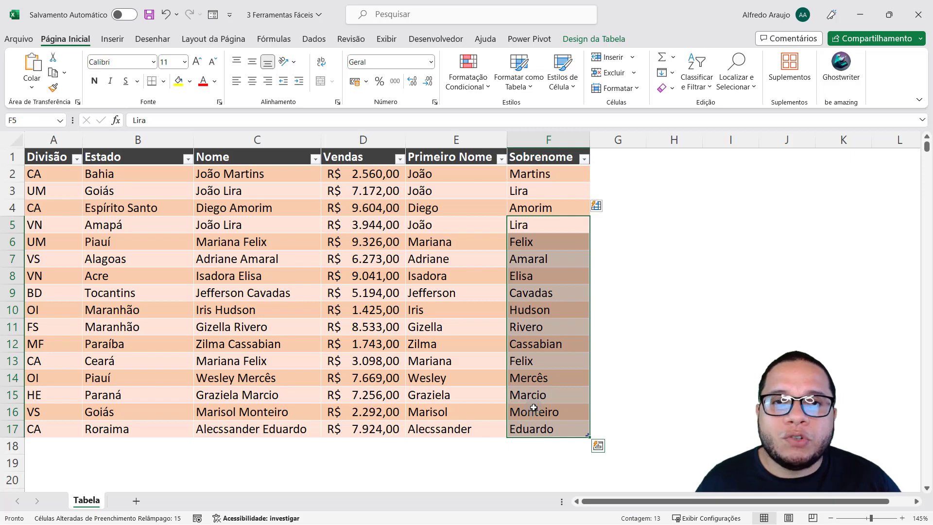
pyautogui.click(441, 176)
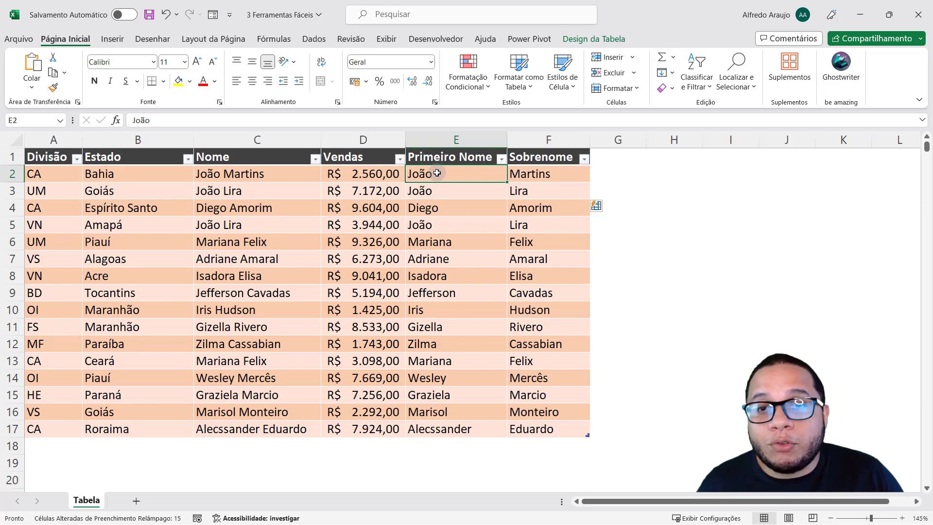
pyautogui.moveTo(439, 171); pyautogui.dragTo(431, 193)
pyautogui.click(429, 242)
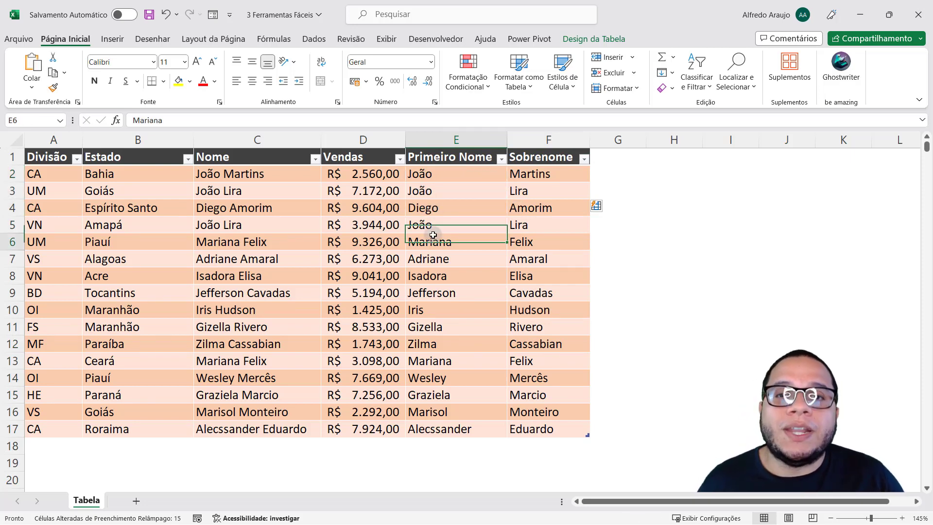
pyautogui.click(422, 173)
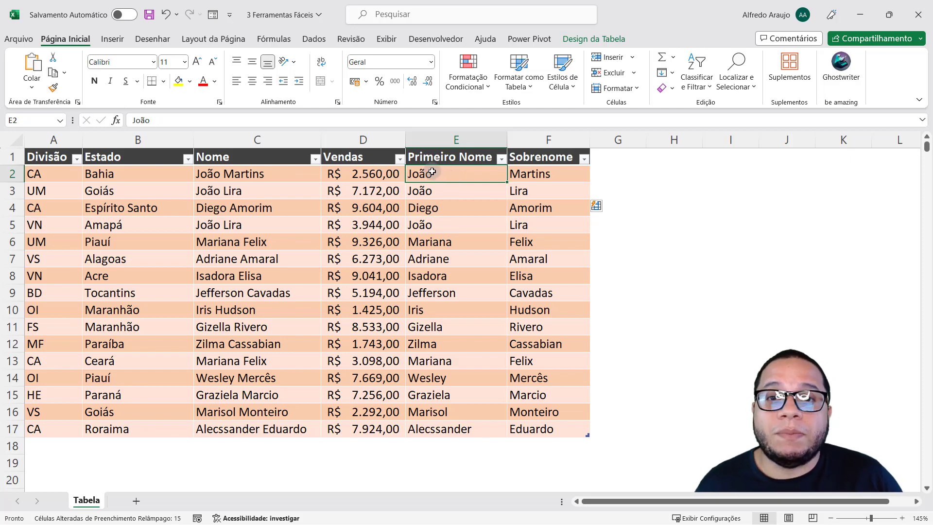
pyautogui.click(433, 187)
pyautogui.click(426, 204)
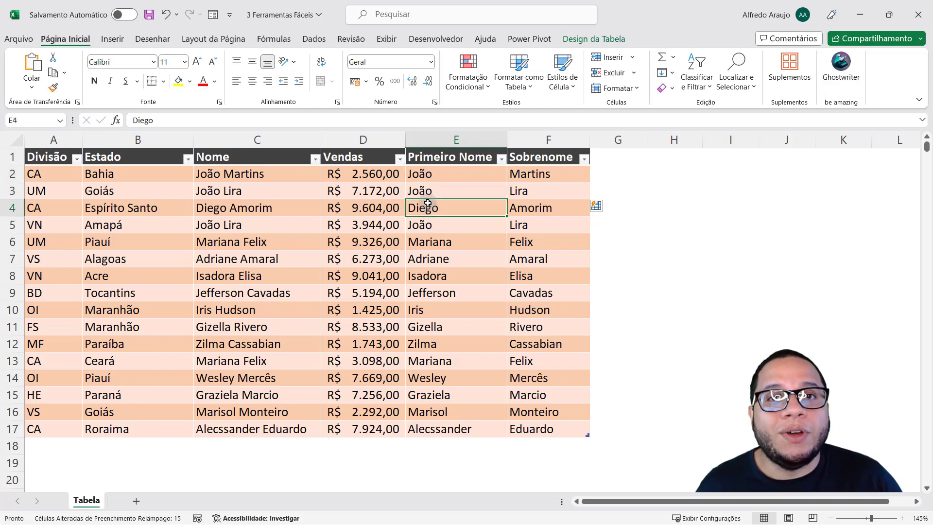